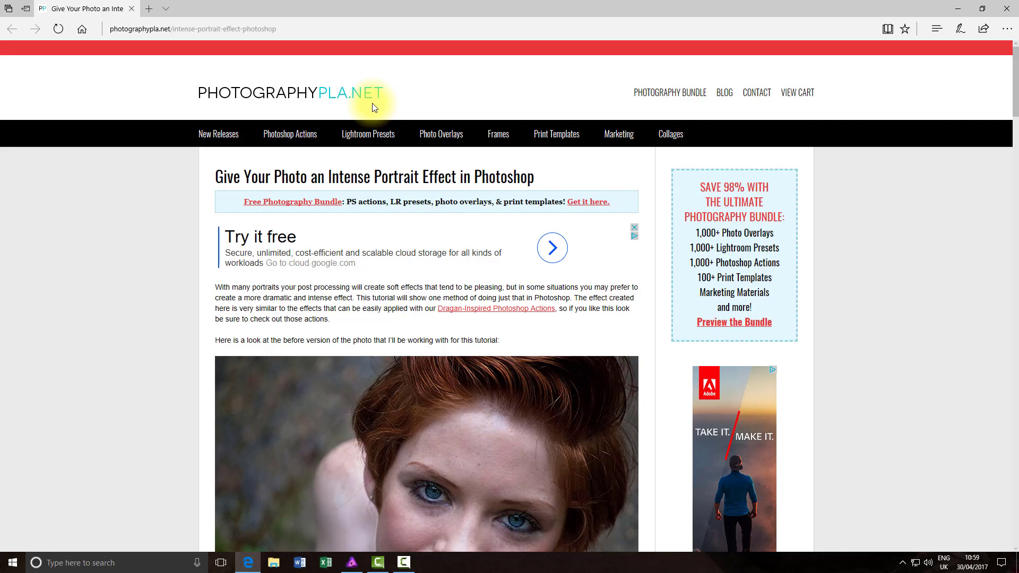
Look through the intense portrait effect tutorial page, comparing its original photo with the final result
scroll(175, 289, down, 3)
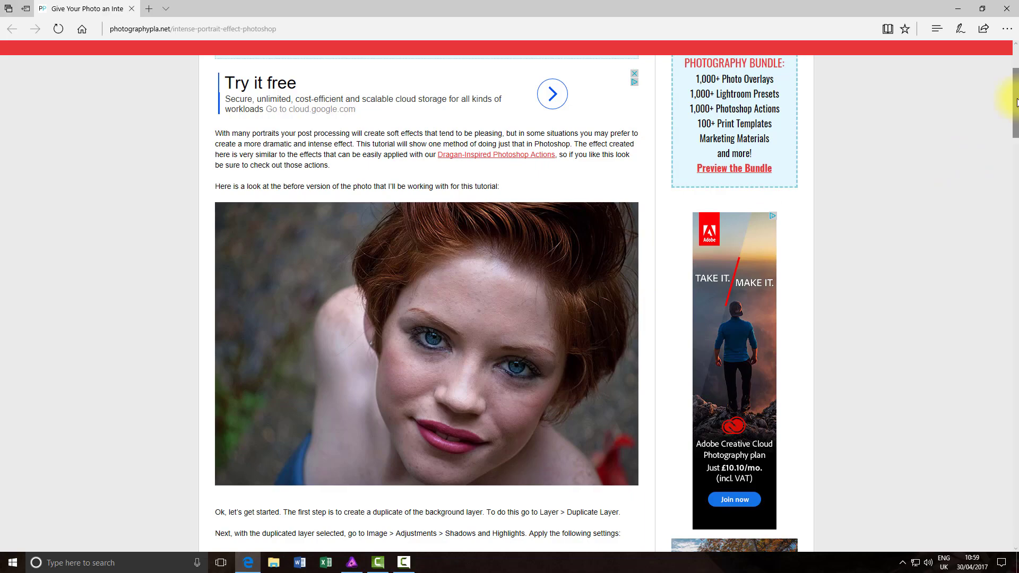
drag(1016, 105, 1016, 478)
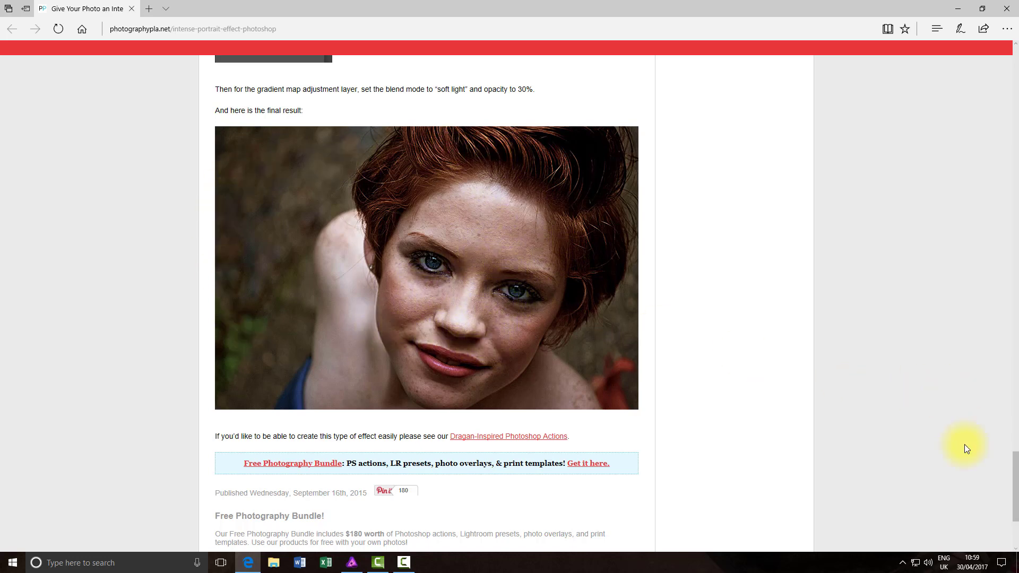
drag(1015, 478, 1016, 107)
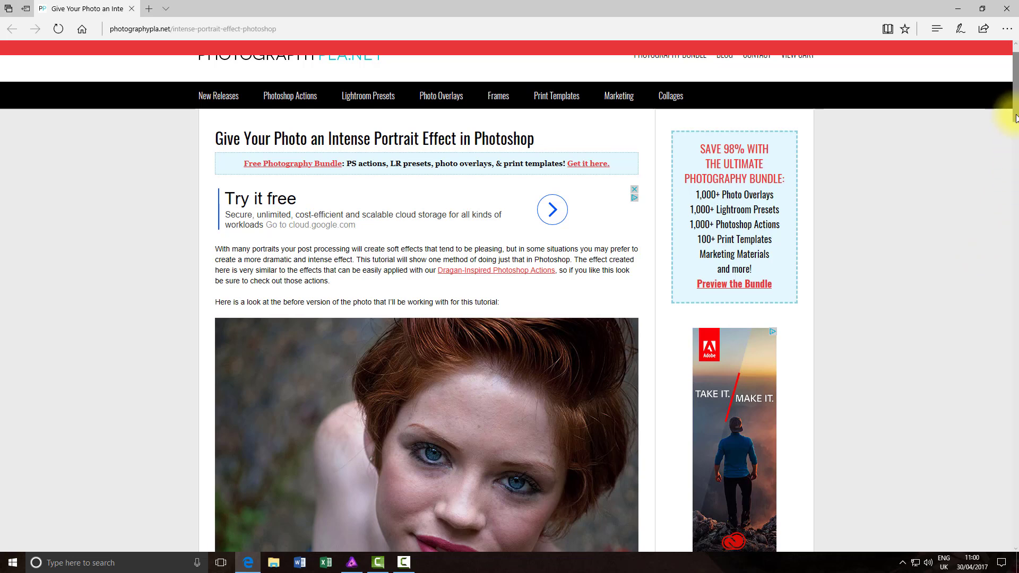
drag(1015, 118, 1015, 137)
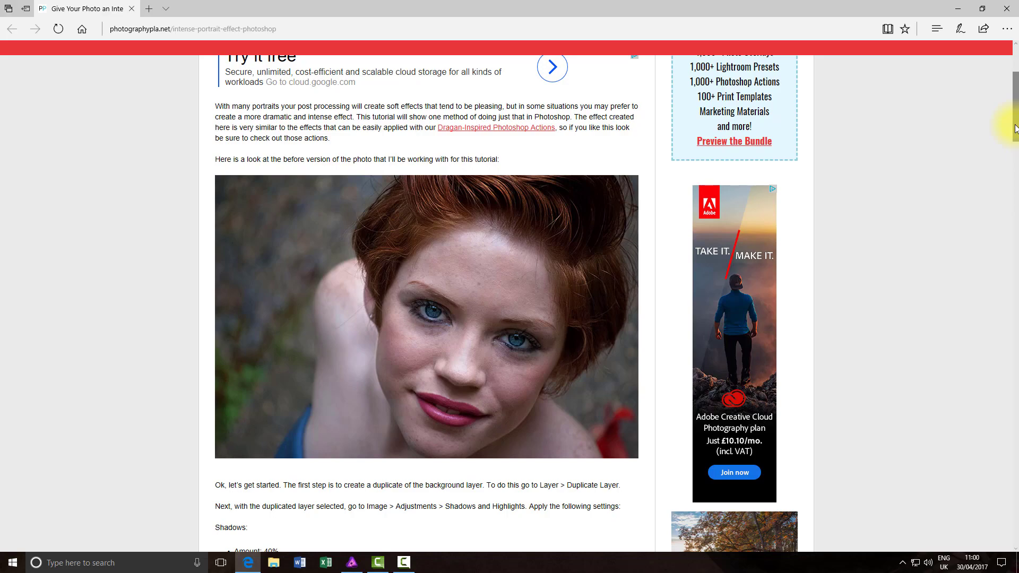
Switch to Affinity Photo and compare the open person-785096.jpg with person-785096-intense-effect.jpg
click(352, 563)
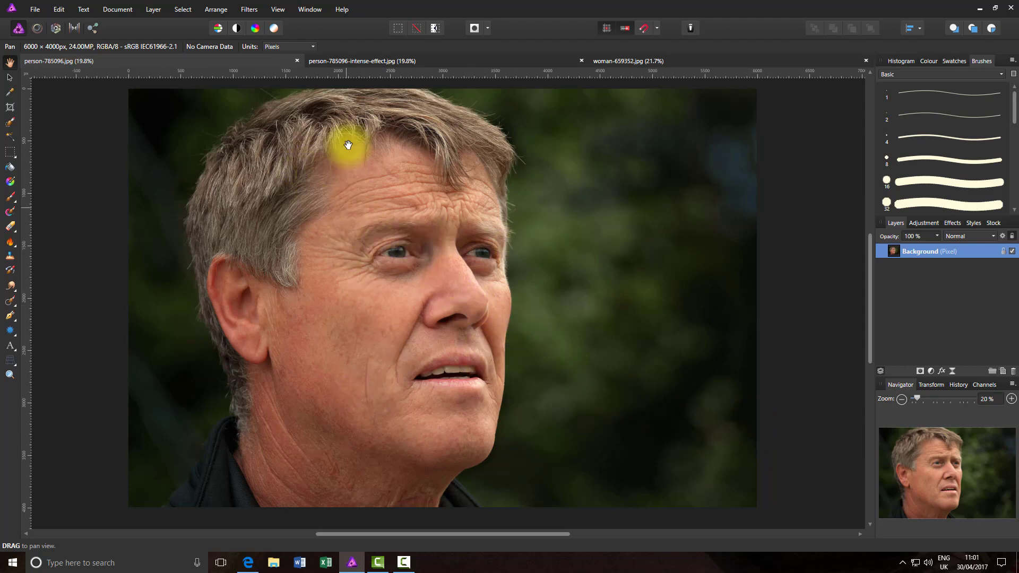
click(473, 61)
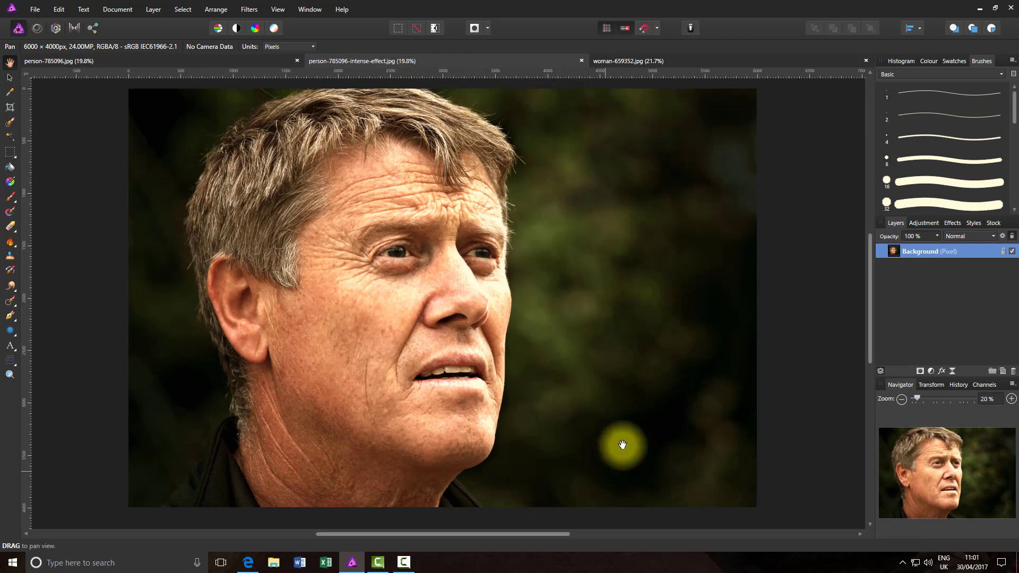
click(178, 61)
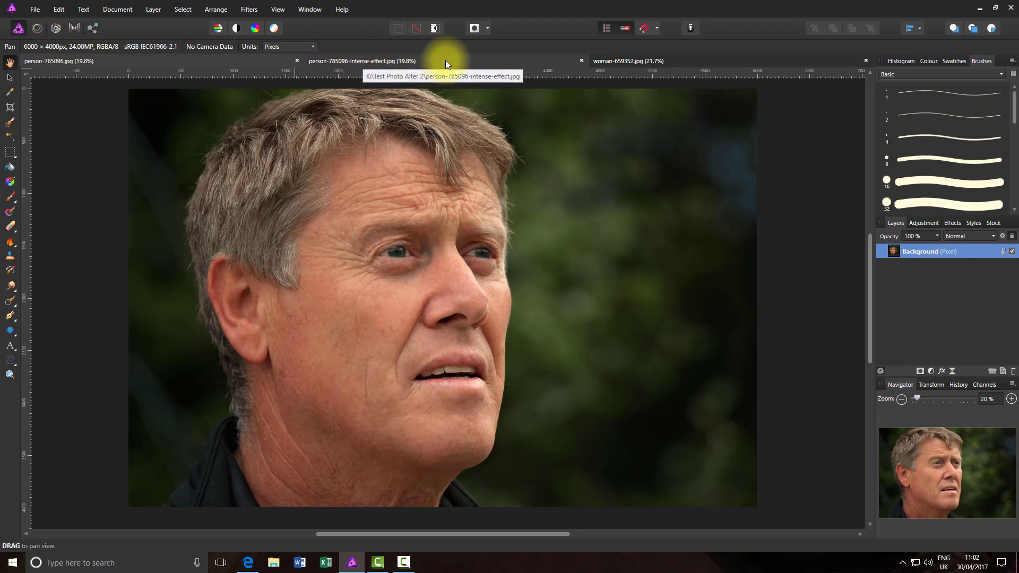
click(446, 61)
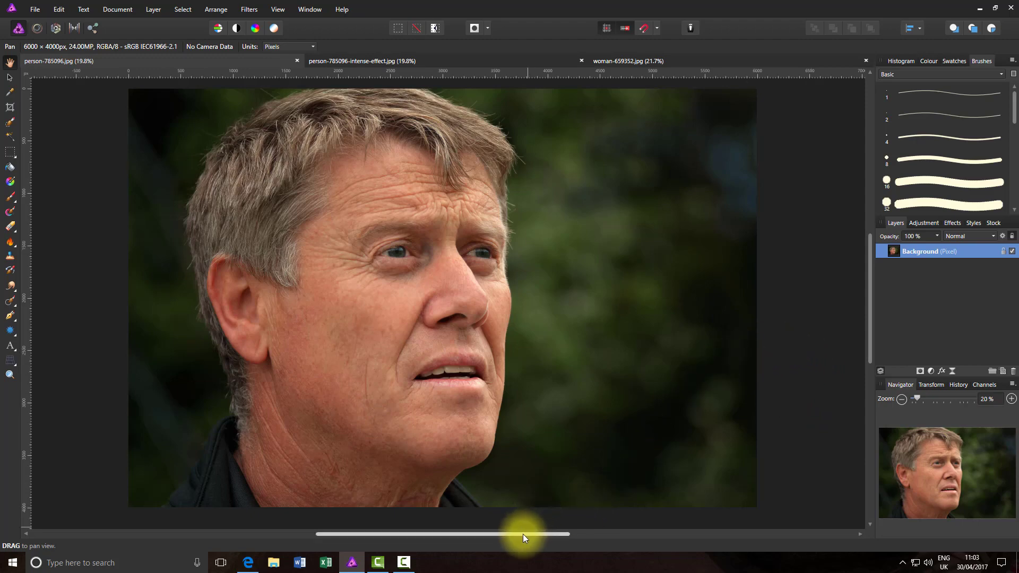
Duplicate the Background layer of person-785096.jpg and add a Shadows / Highlights adjustment above the copy
drag(523, 535, 509, 537)
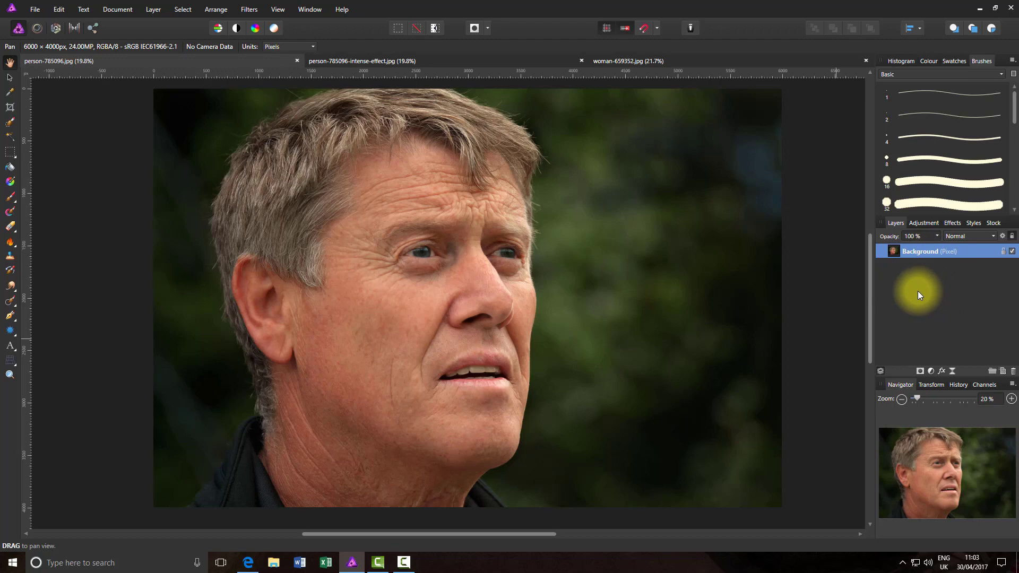
key(ctrl+j)
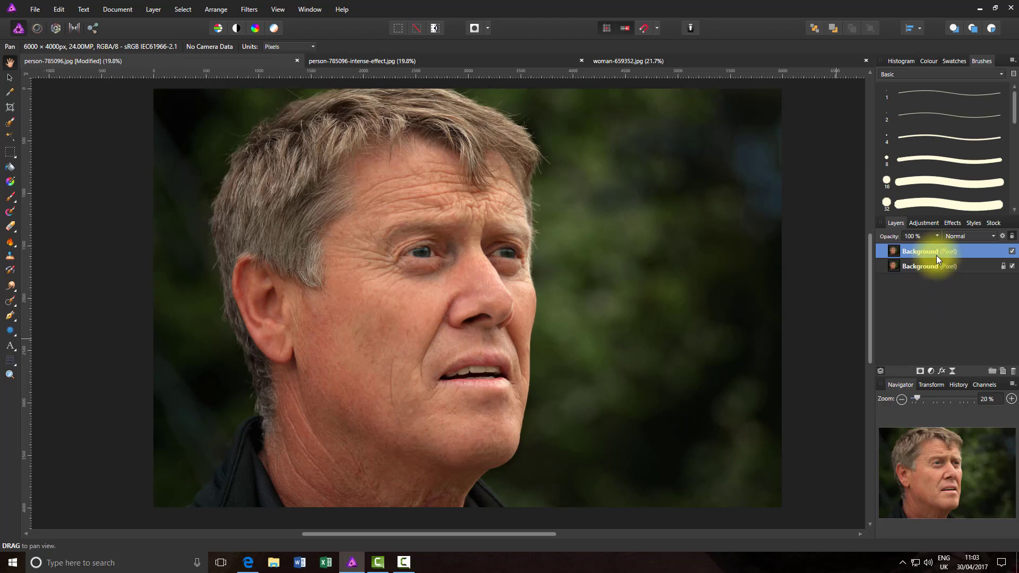
click(921, 225)
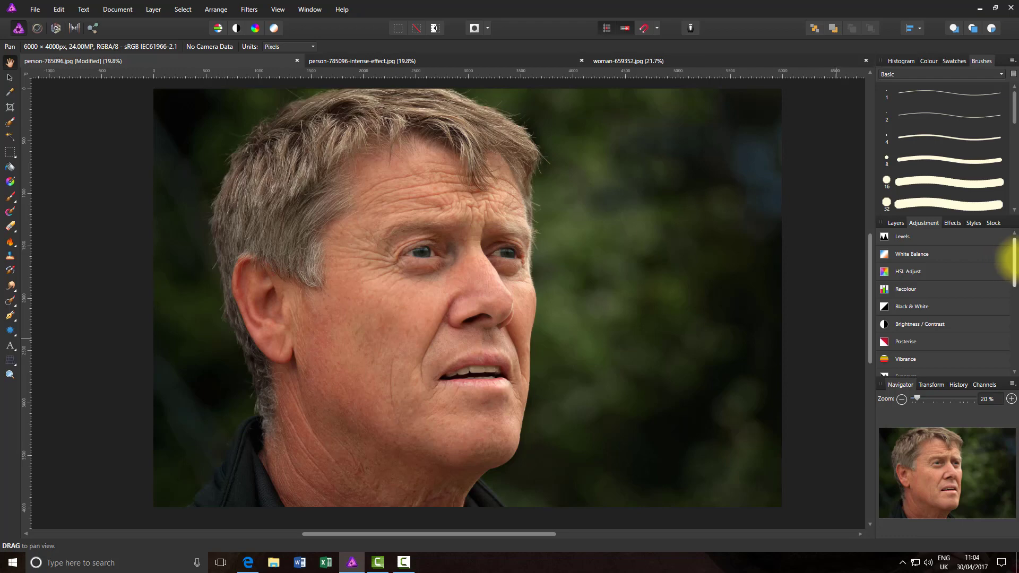
drag(1015, 267, 1016, 286)
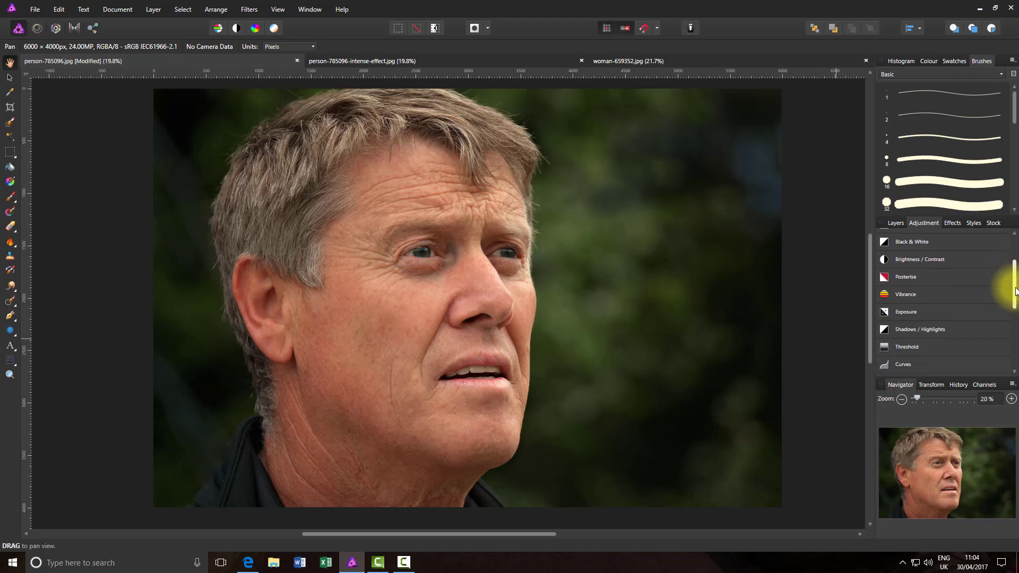
click(935, 328)
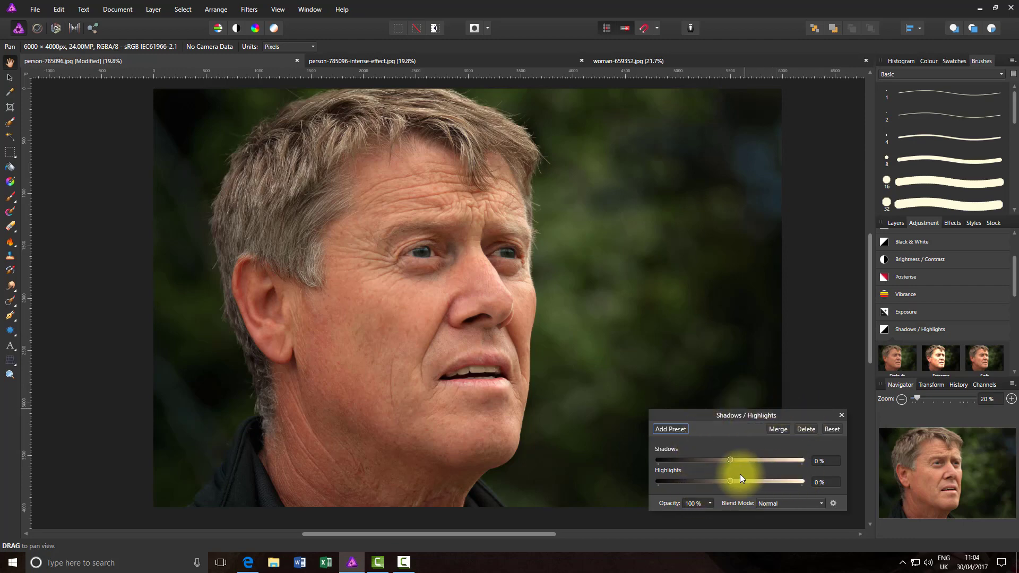
Set both Shadows and Highlights to 20% in the Shadows / Highlights adjustment and close its settings
click(816, 461)
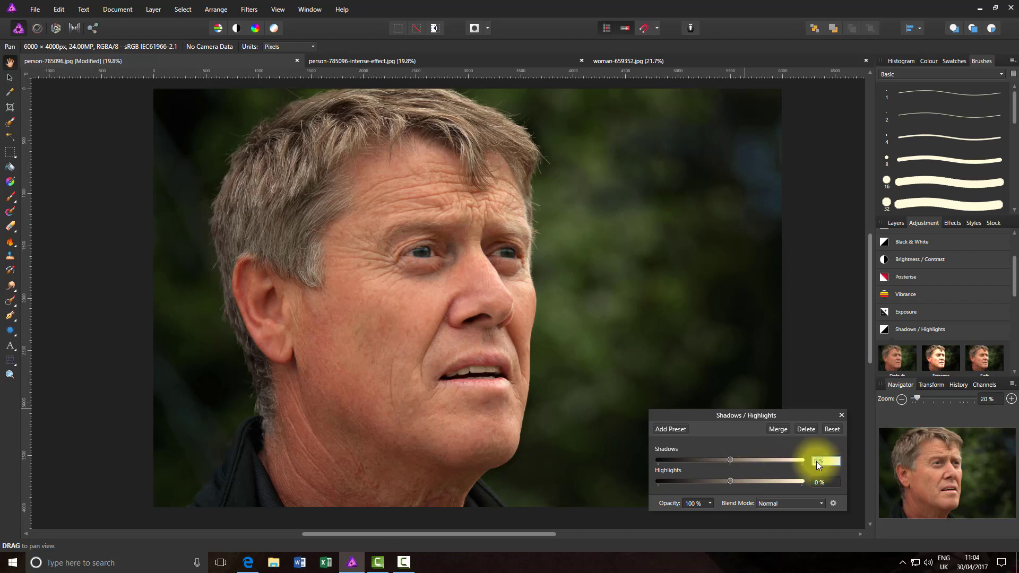
text(2)
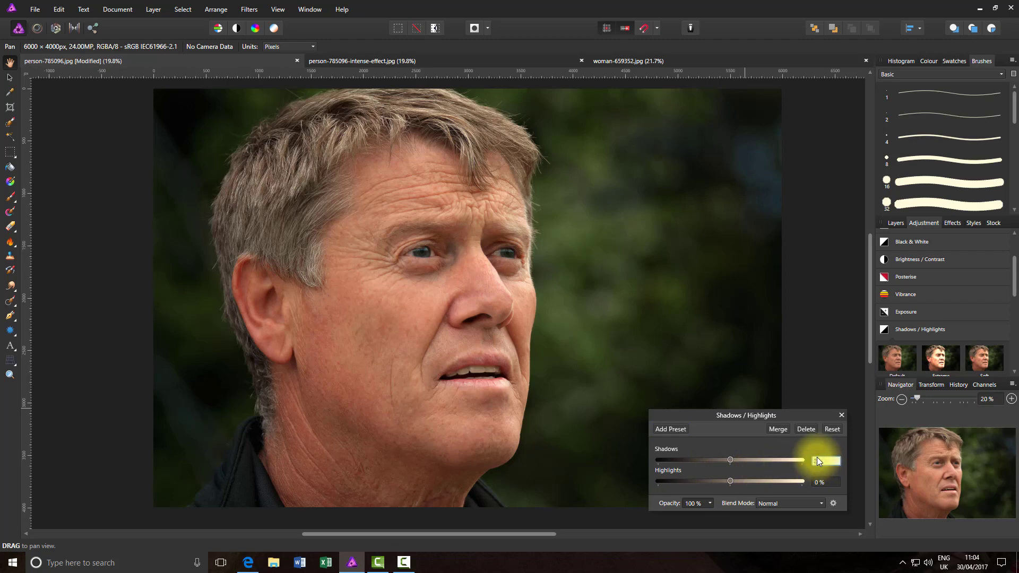
text(0)
key(Return)
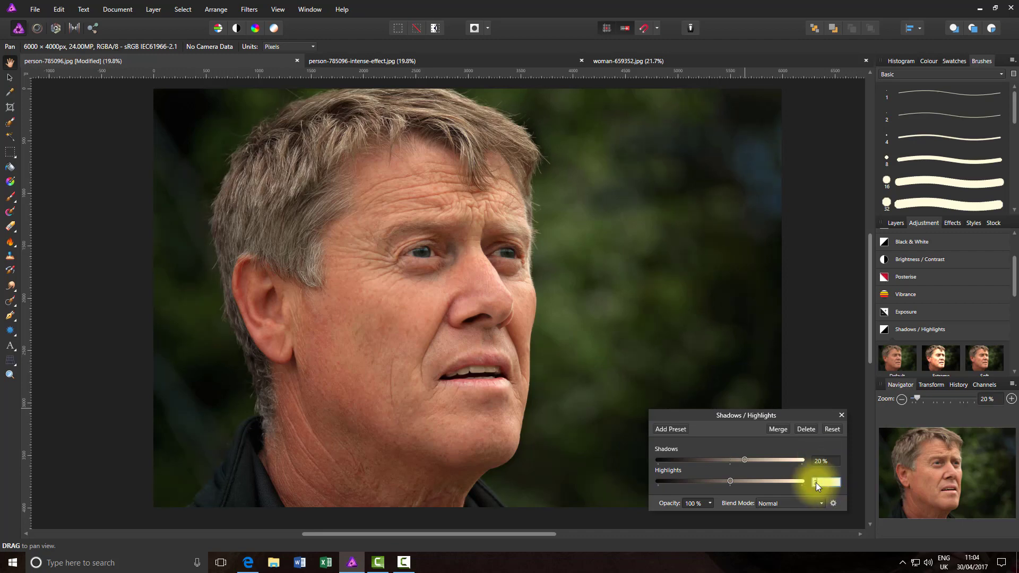
text(20)
key(Return)
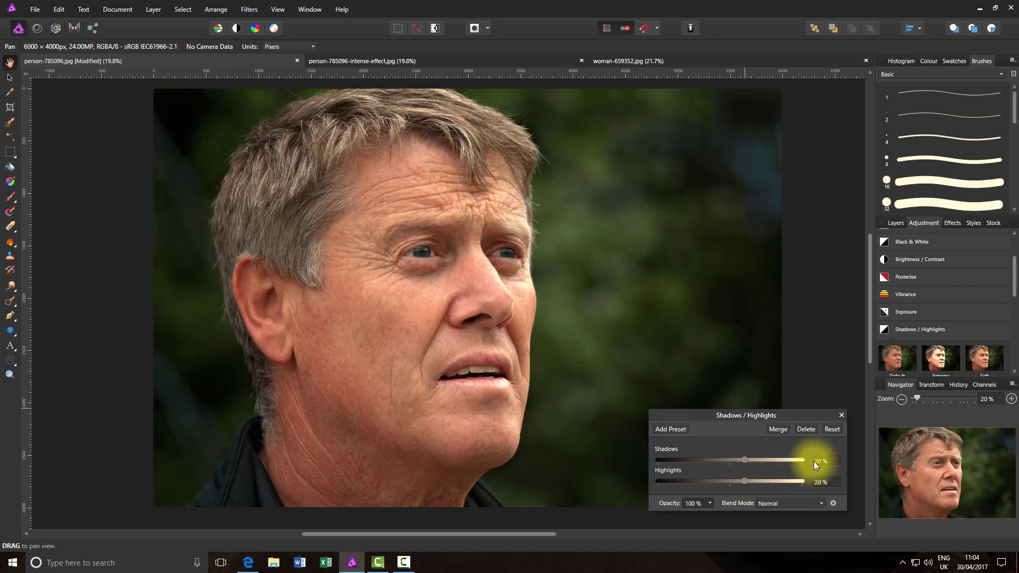
click(839, 415)
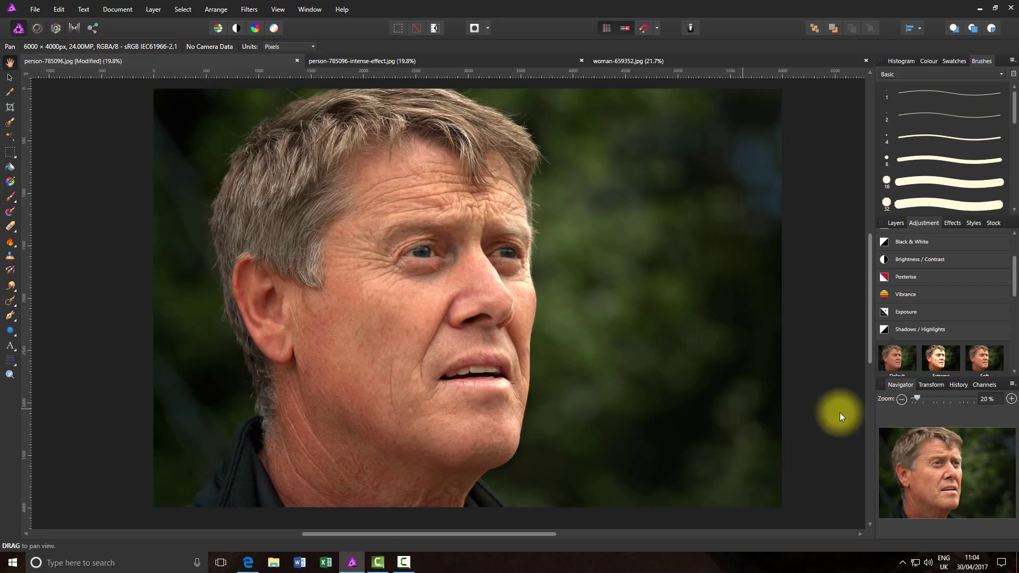
Merge the visible layers into a new pixel layer above the Shadows / Highlights adjustment
click(896, 223)
click(923, 266)
key(ctrl+j)
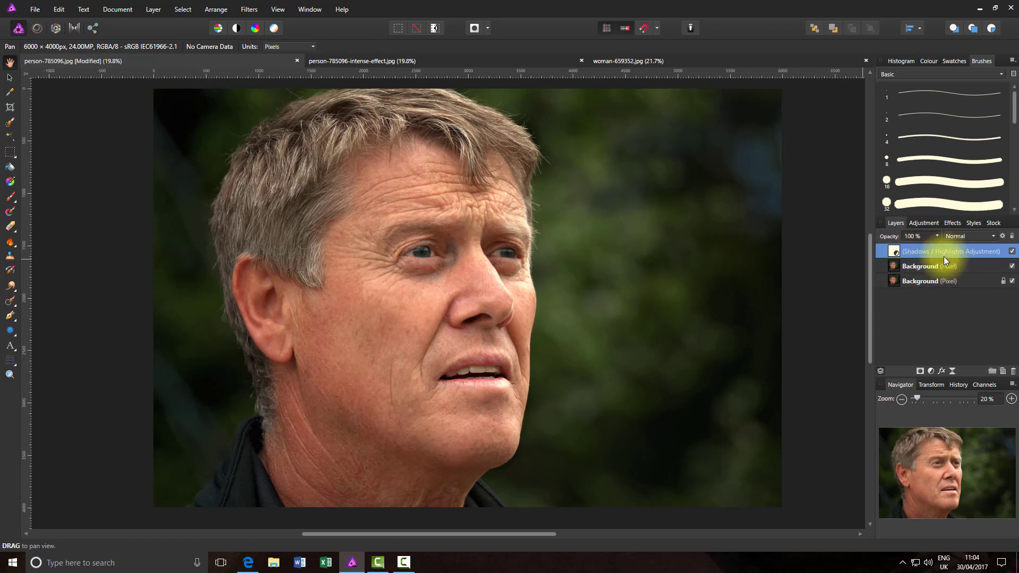
click(921, 285)
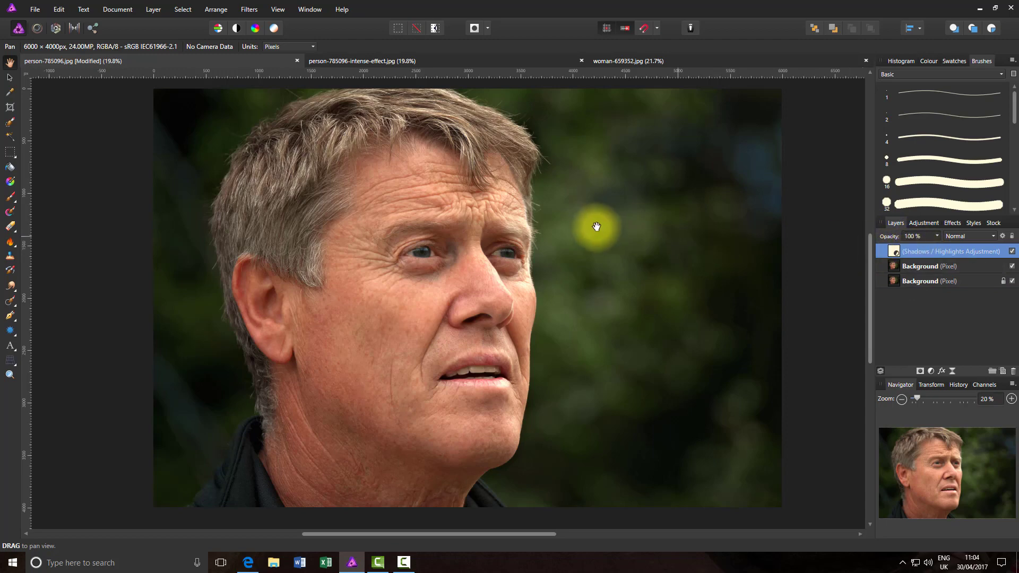
right_click(915, 247)
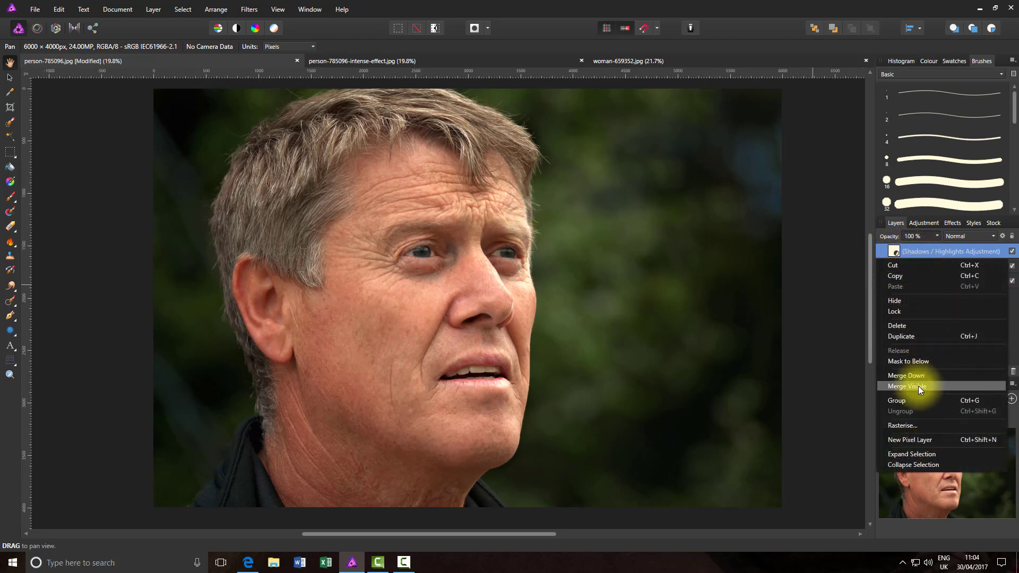
click(153, 9)
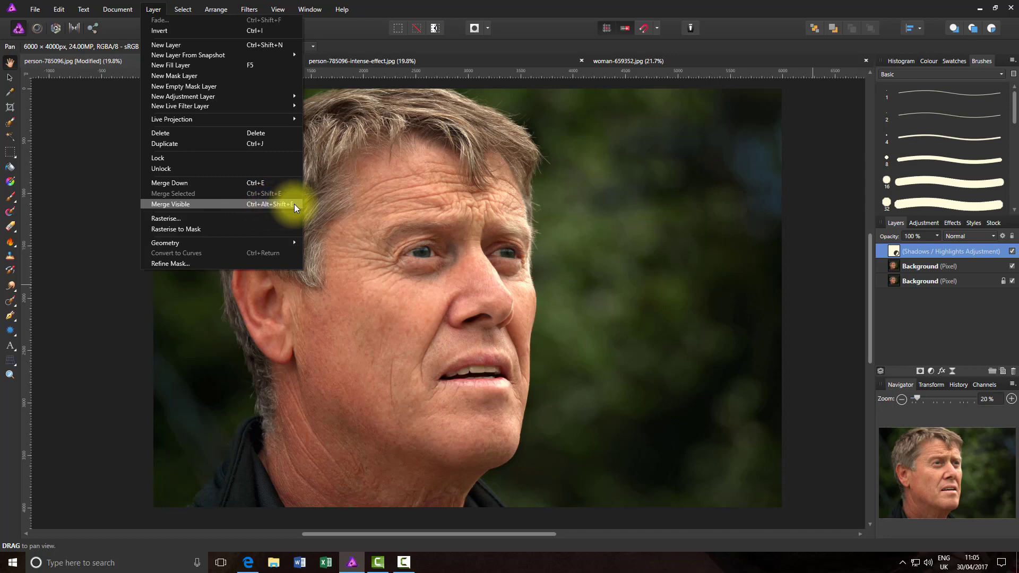
click(189, 204)
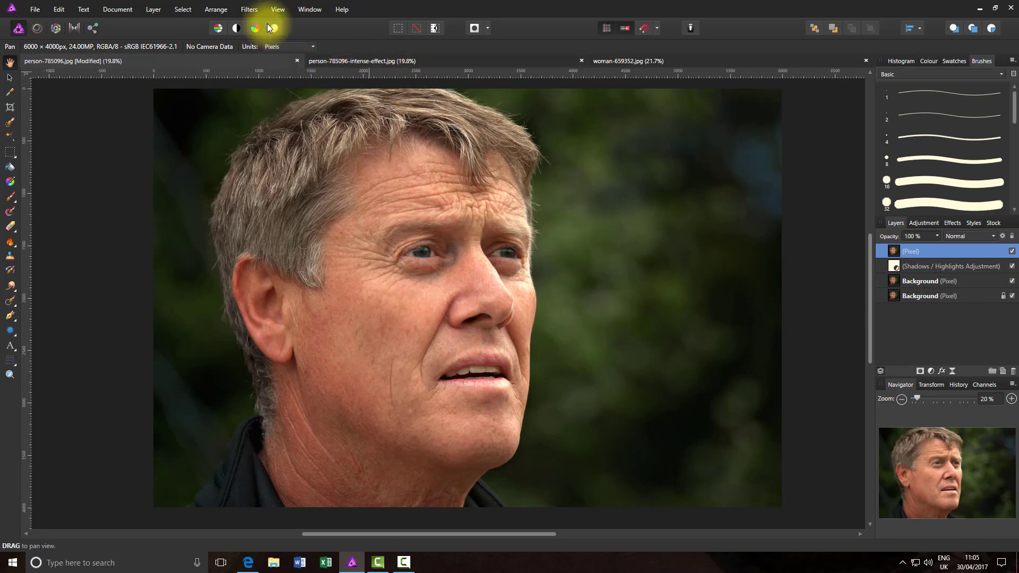
Apply a monochrome High Pass filter with a 40 px radius to the merged pixel layer
click(250, 11)
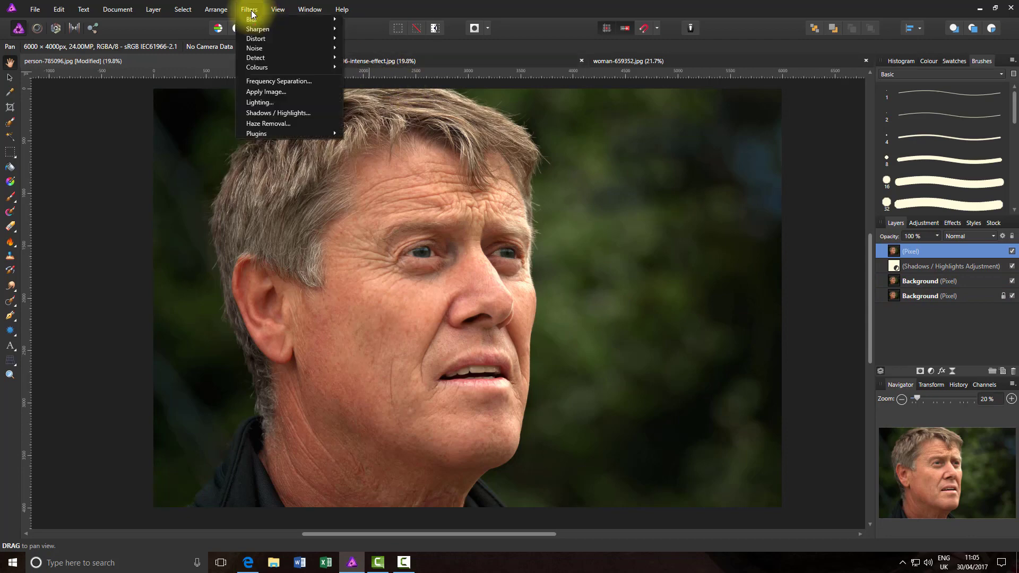
mouse_move(275, 33)
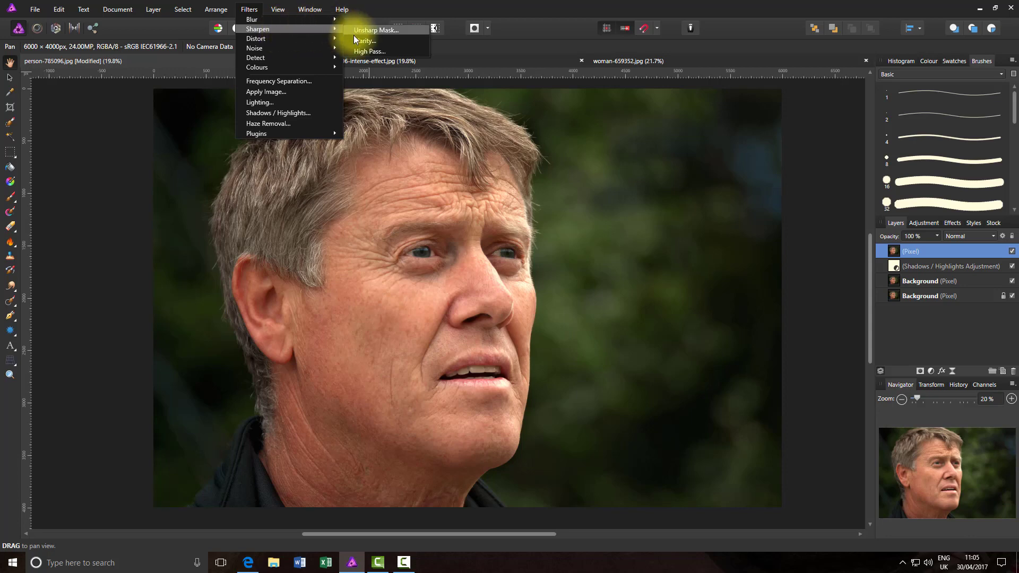
click(358, 52)
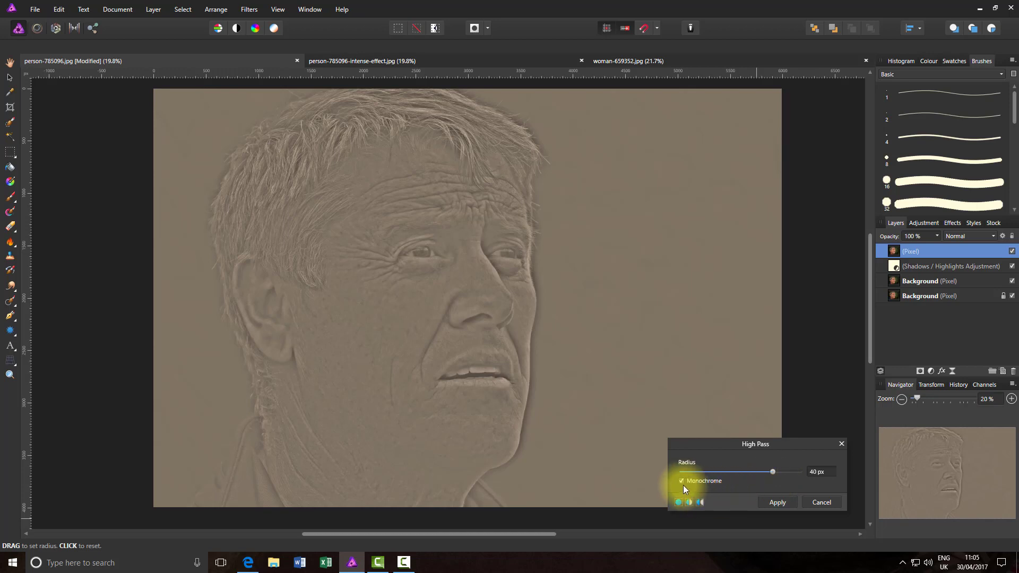
click(775, 503)
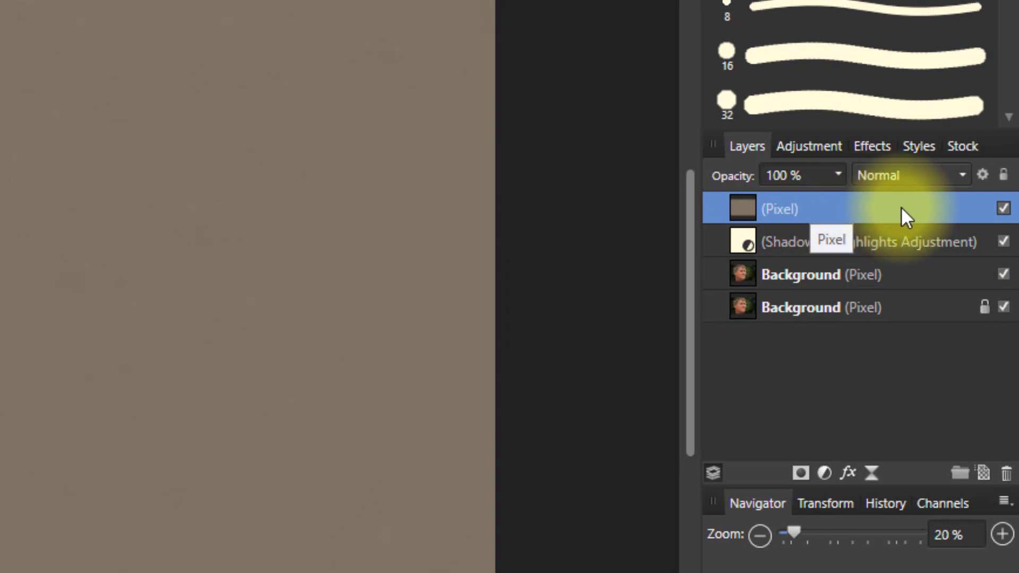
Set the high-pass layer's blend mode to Overlay and toggle its visibility to compare the effect
click(962, 175)
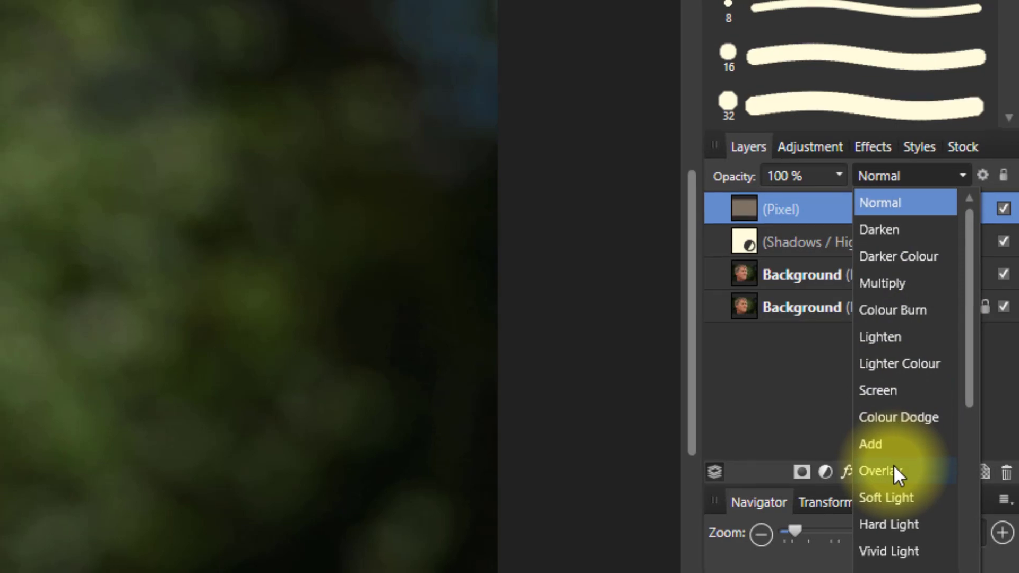
click(897, 472)
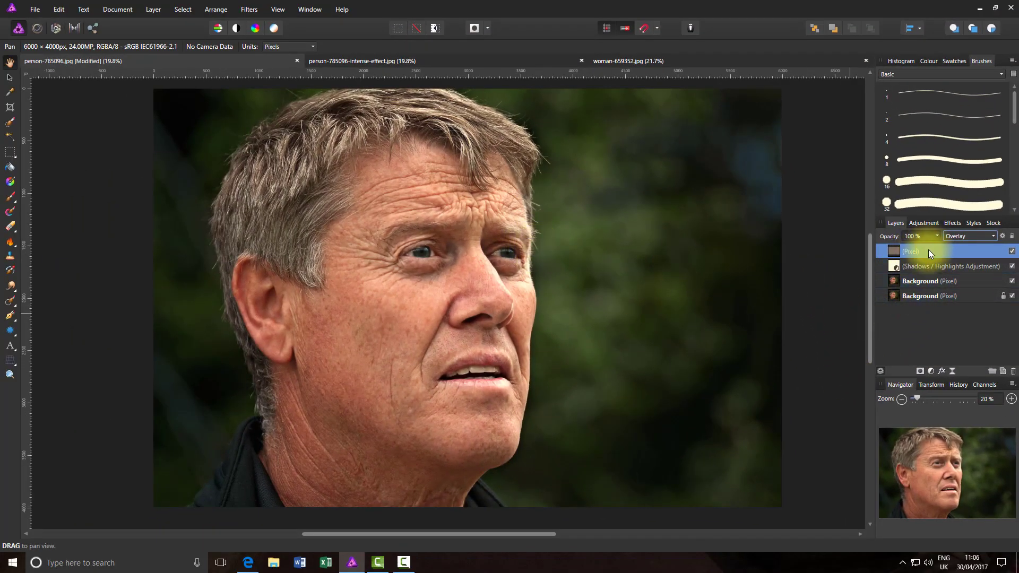
click(1012, 252)
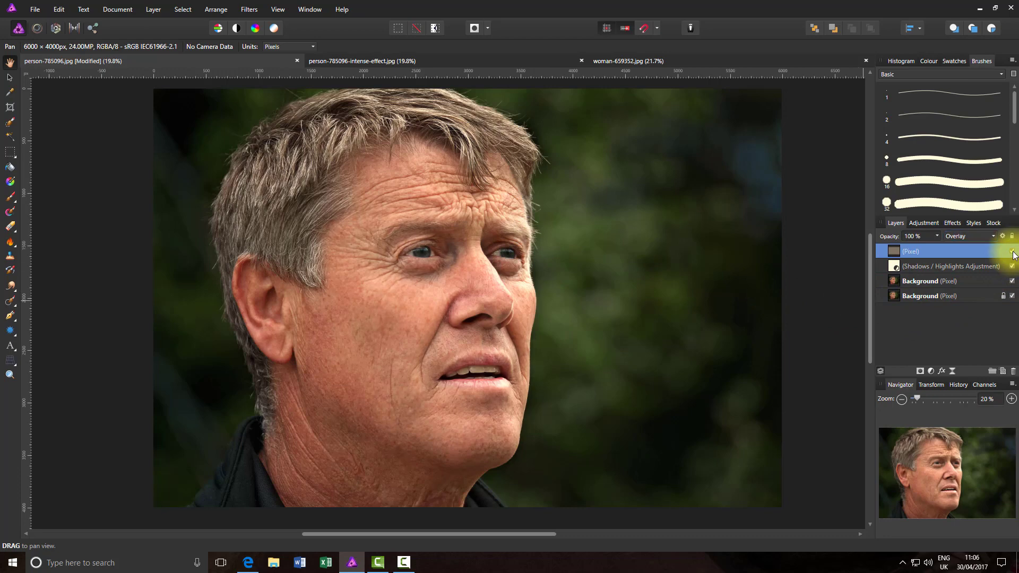
click(1012, 252)
click(1012, 251)
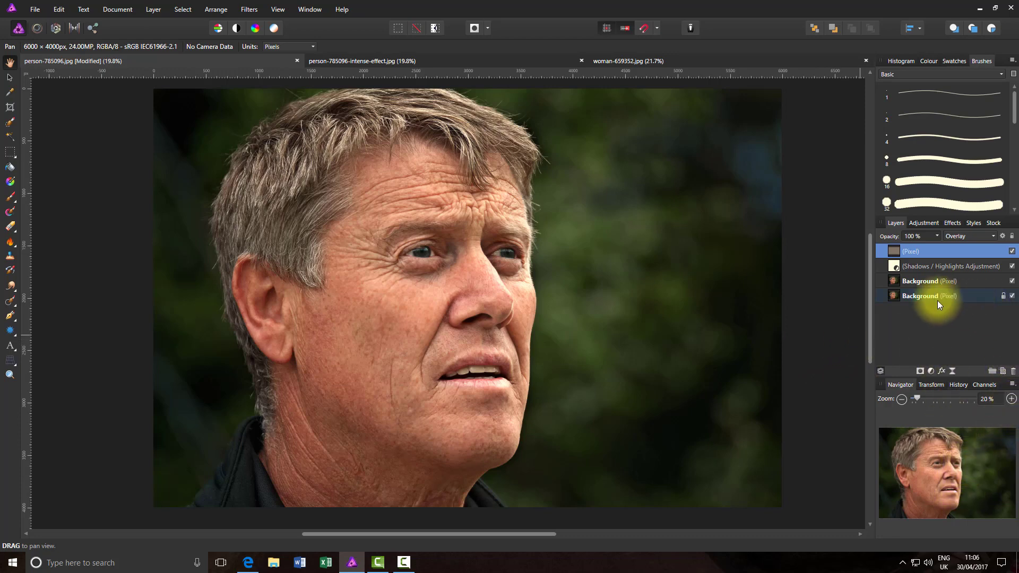
Add a Levels adjustment with Black Level 2%, White Level 80% and Gamma 1.5, and close its settings
click(932, 227)
scroll(897, 239, up, 2)
click(921, 237)
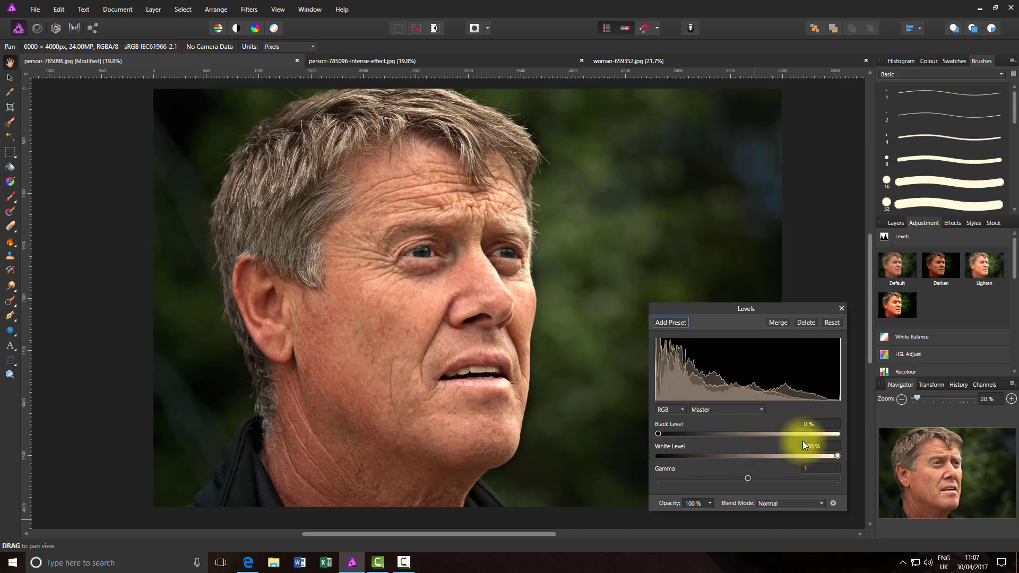
click(813, 424)
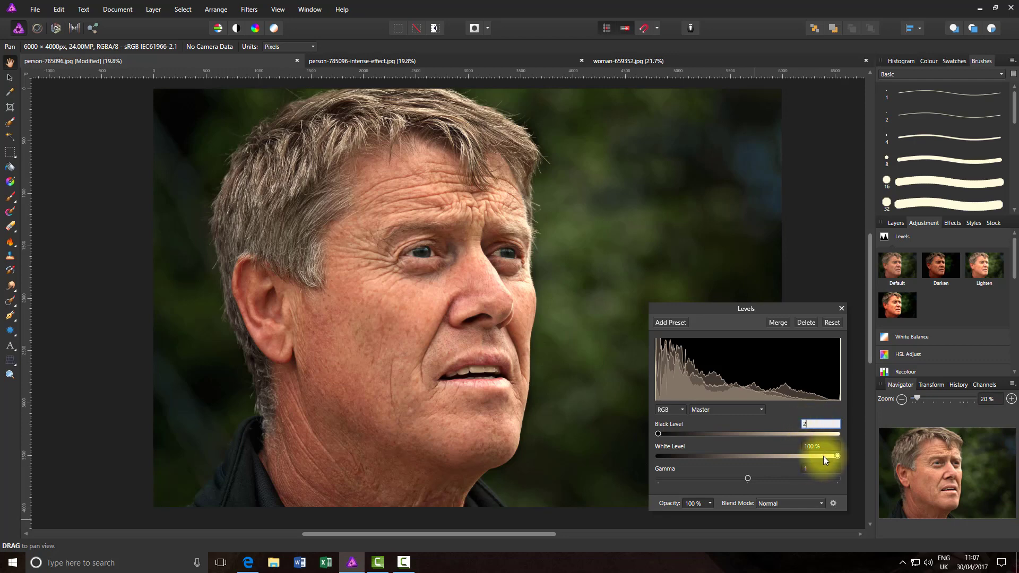
click(810, 446)
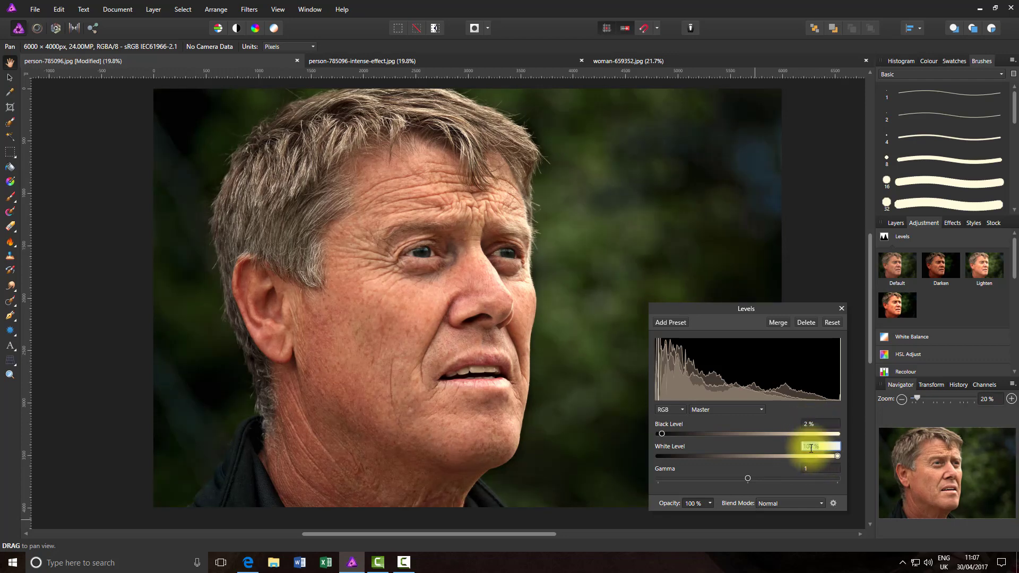
text(80)
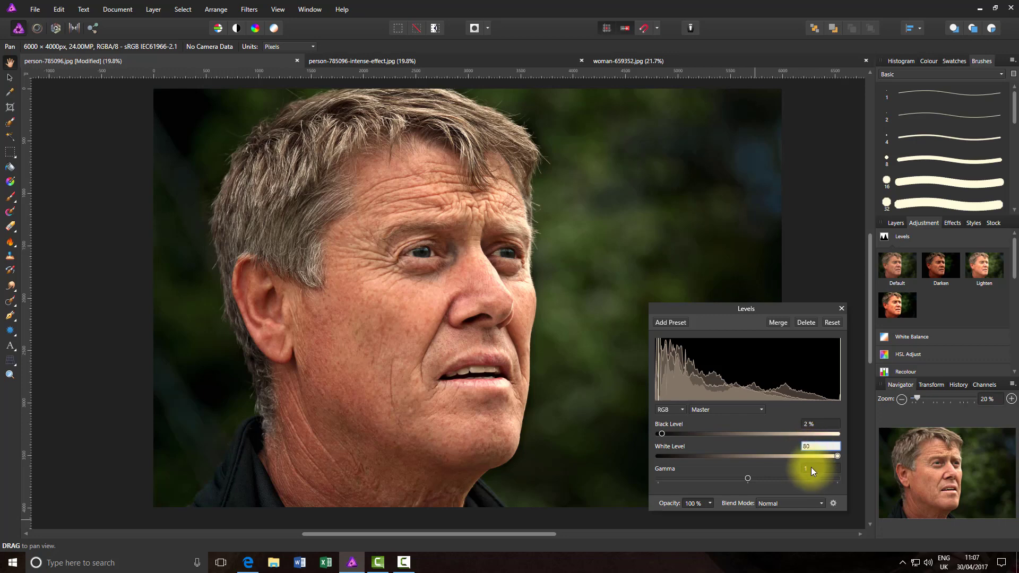
click(811, 467)
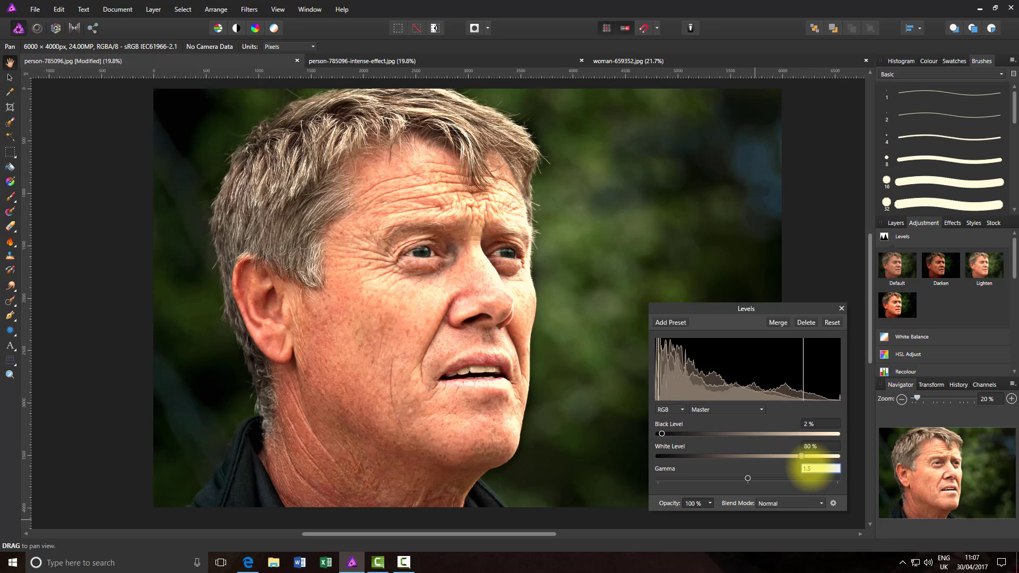
key(Return)
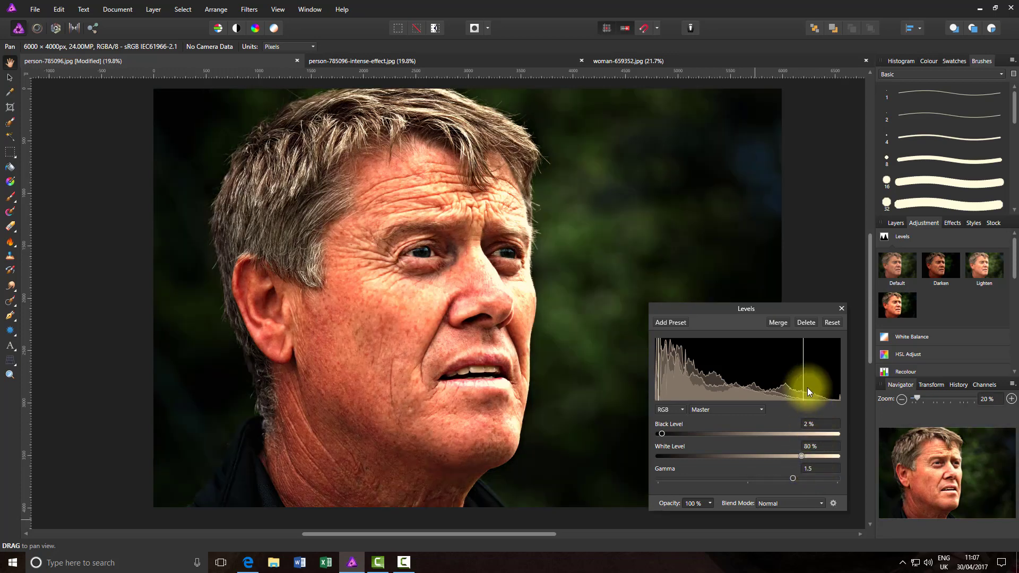
click(839, 308)
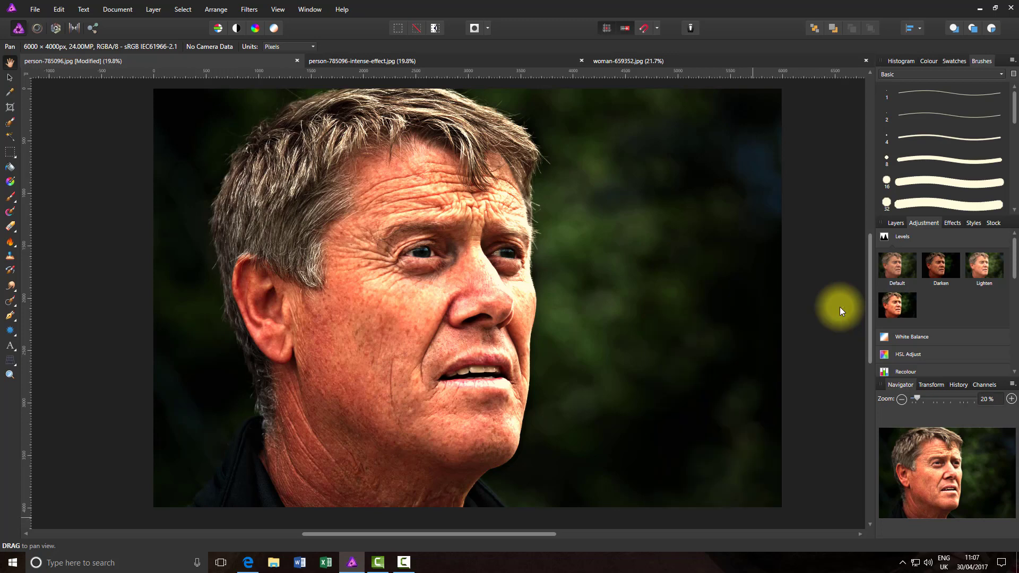
Add a Brightness / Contrast adjustment with Contrast set to 20% and close its settings
click(942, 237)
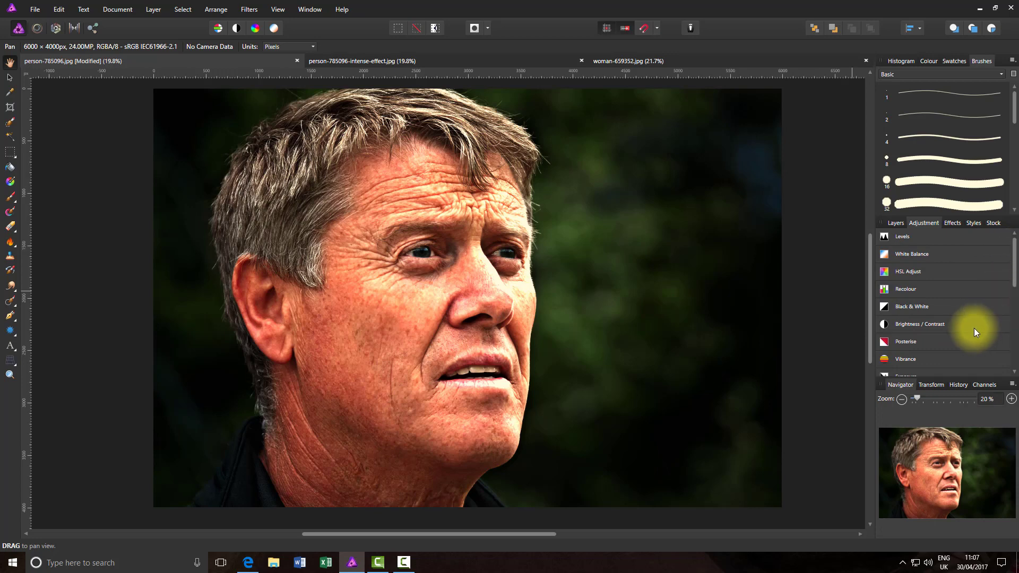
click(953, 324)
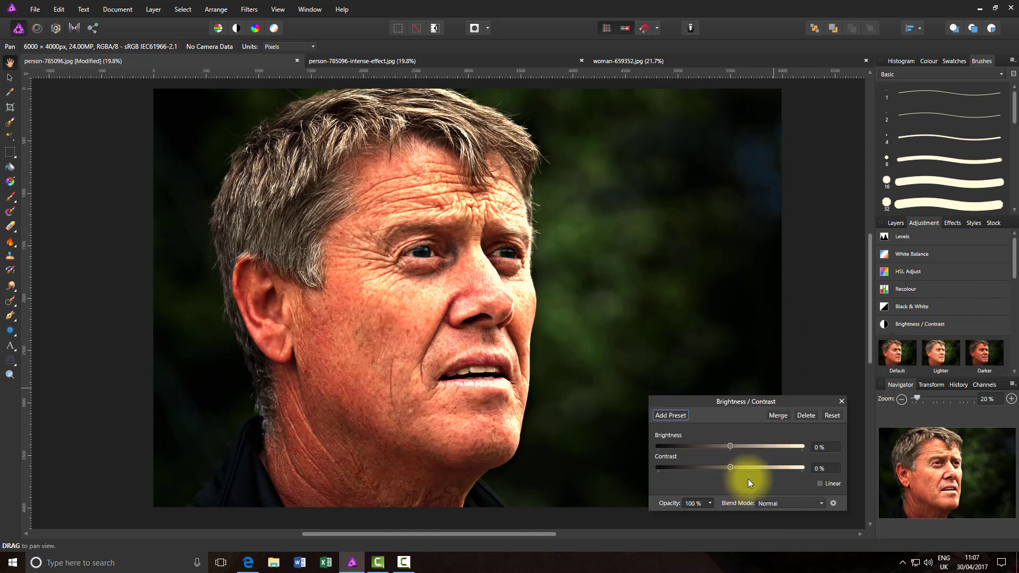
click(817, 469)
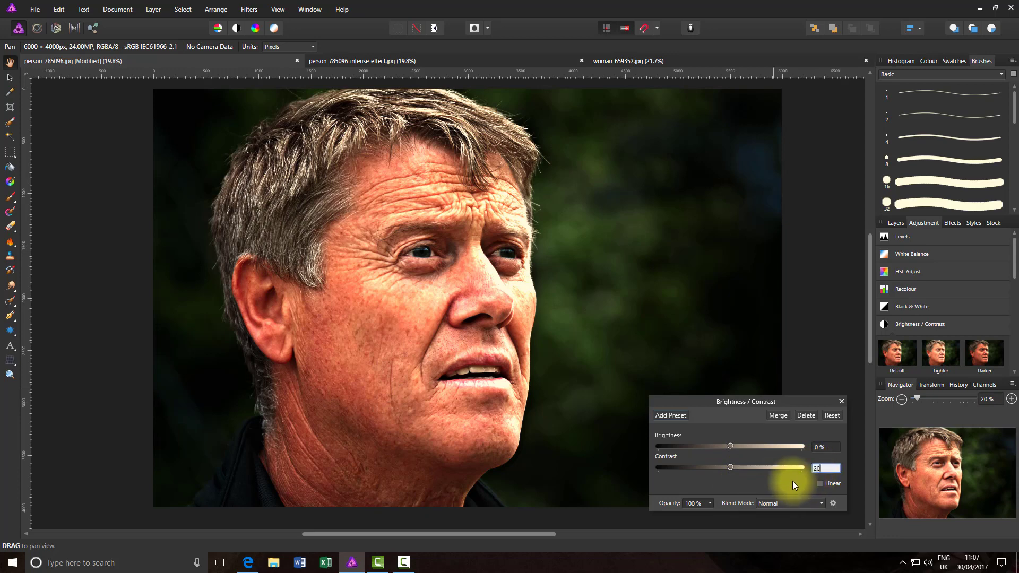
key(Return)
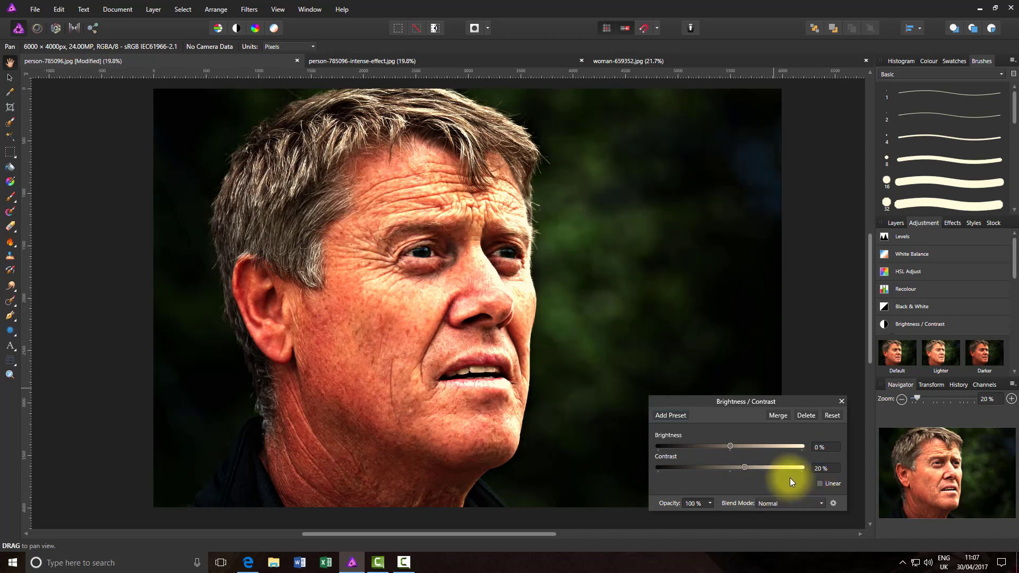
click(842, 402)
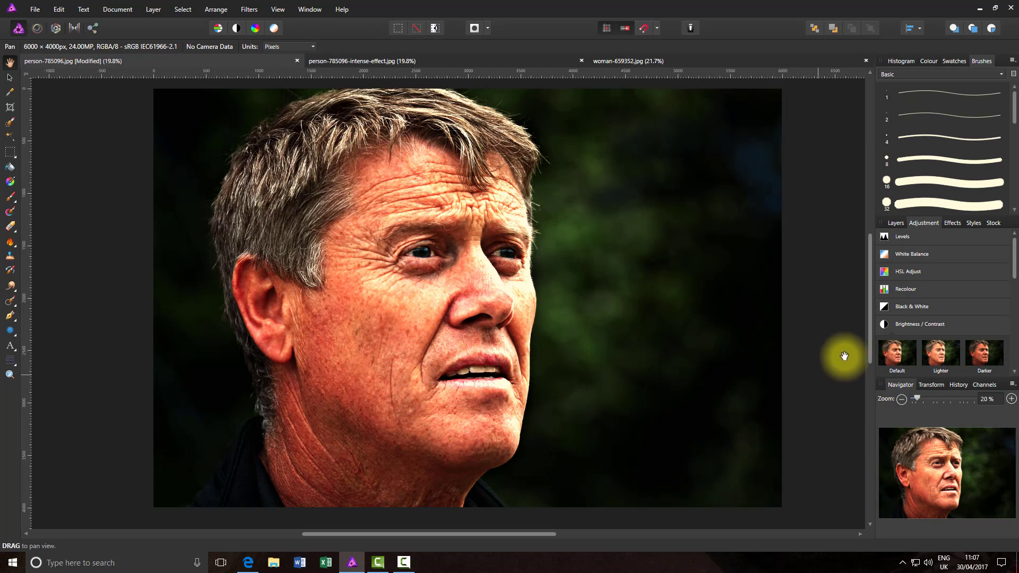
Add an HSL adjustment with Saturation Shift set to -35% and close its settings
click(985, 327)
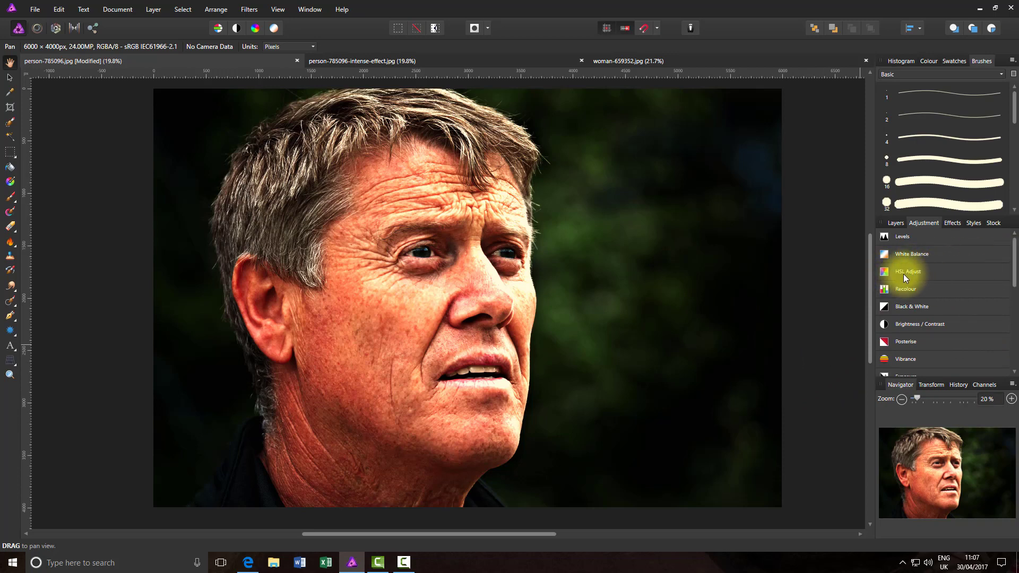
click(937, 272)
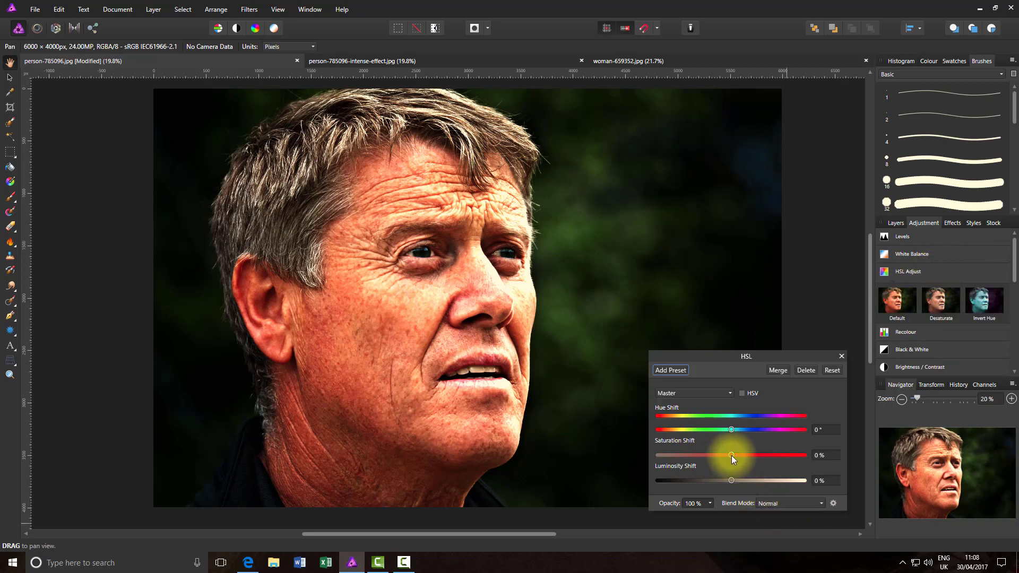
drag(731, 455, 716, 457)
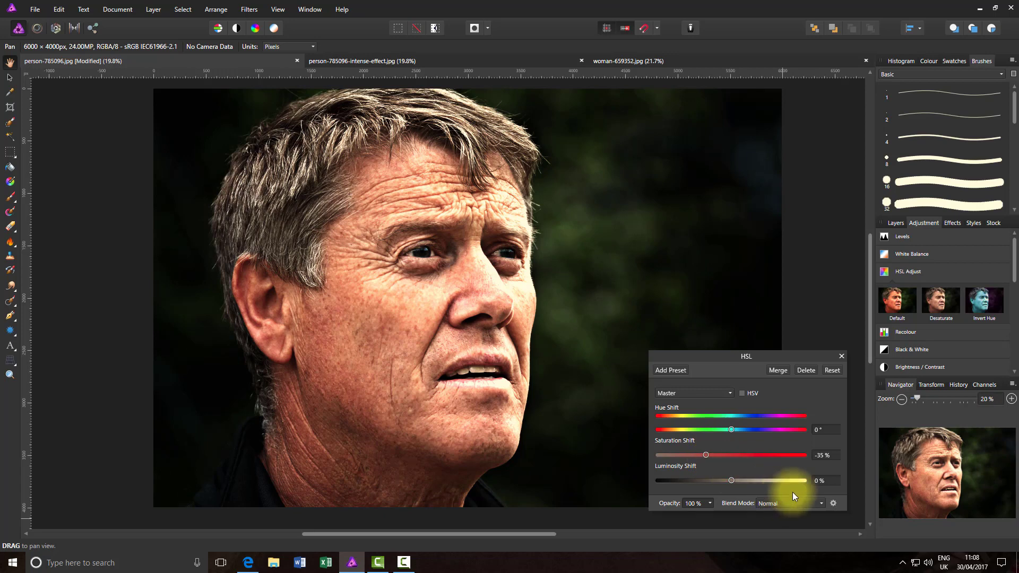
click(841, 356)
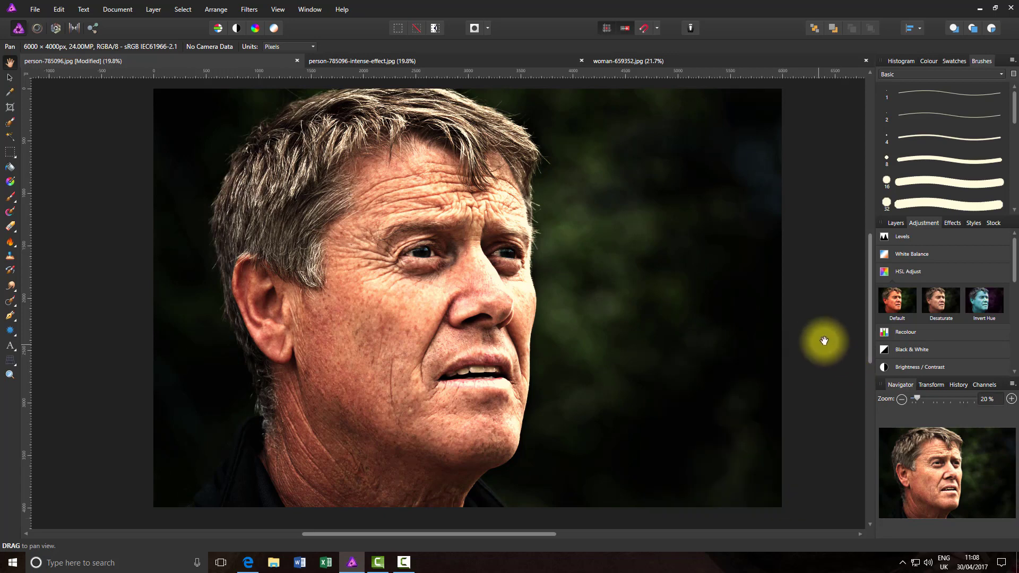
Add a Vibrance adjustment with Vibrance set to 25% and close its settings
click(962, 272)
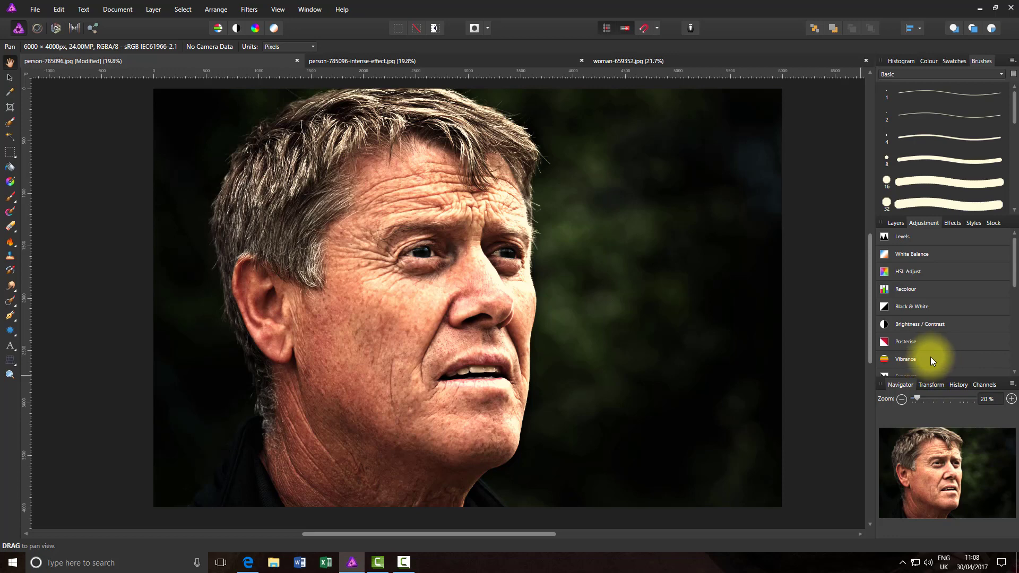
click(931, 357)
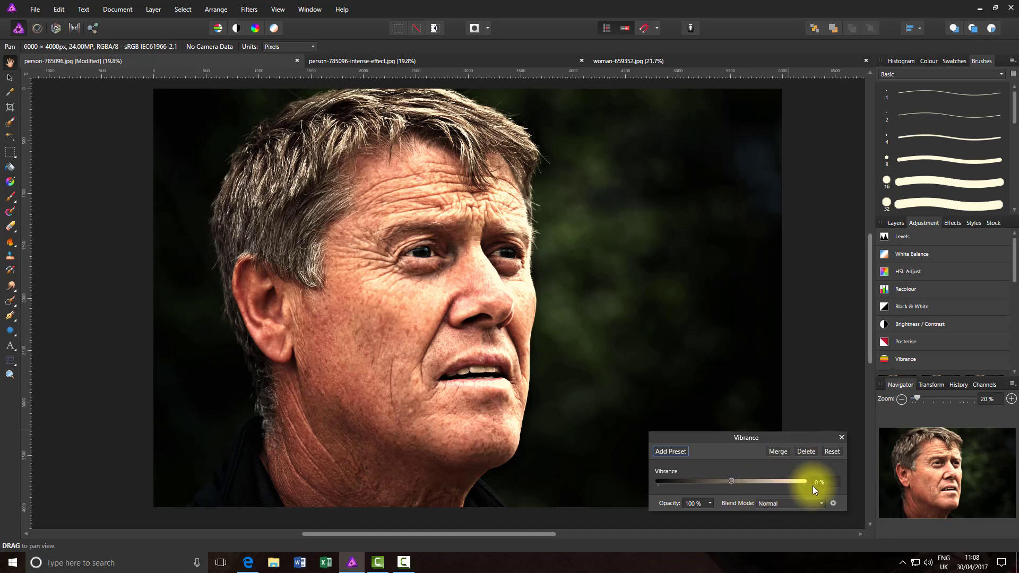
drag(732, 480, 753, 478)
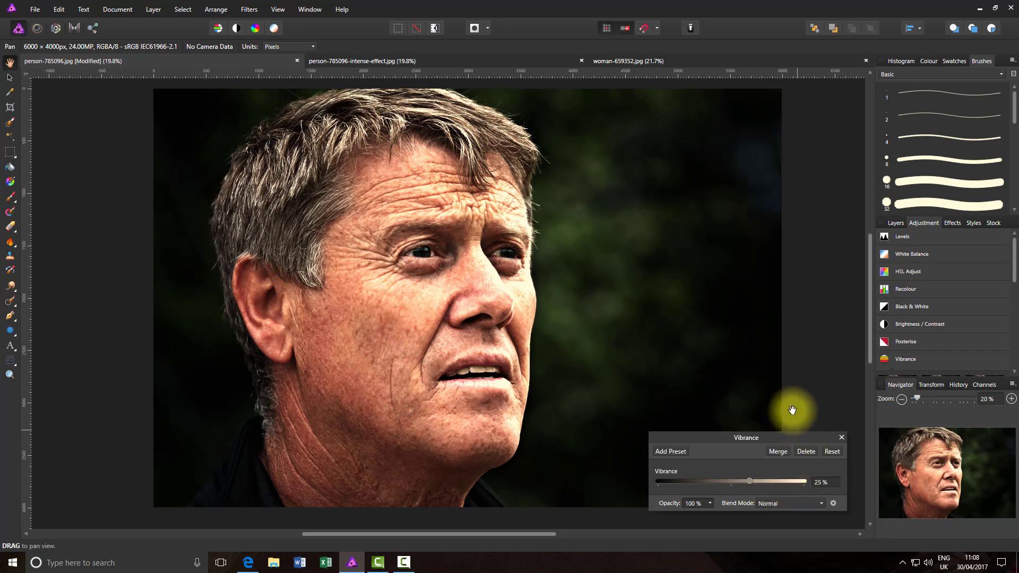
click(842, 438)
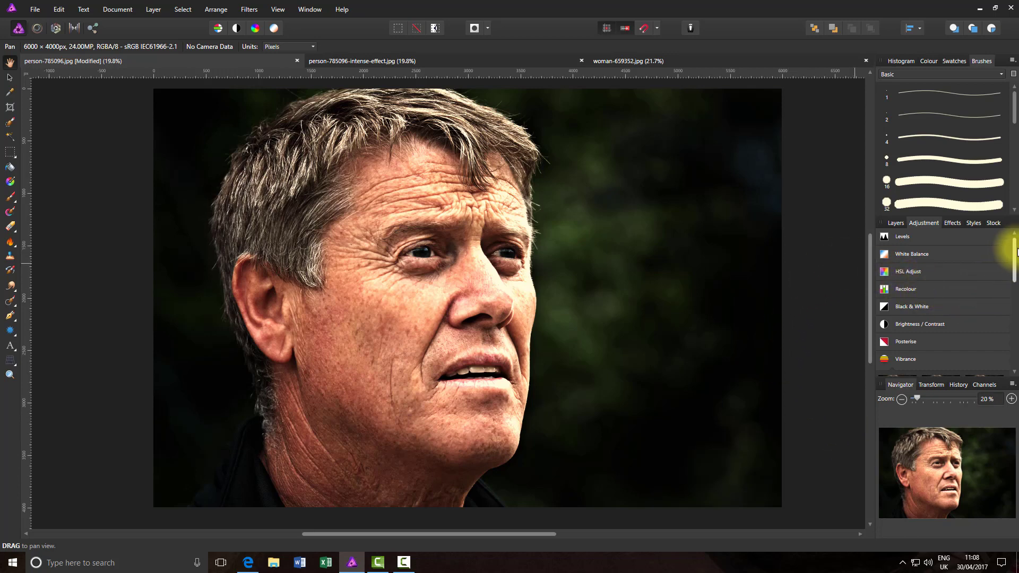
Add a Gradient Map adjustment and delete the green middle stop from its gradient
scroll(992, 265, down, 3)
mouse_move(988, 279)
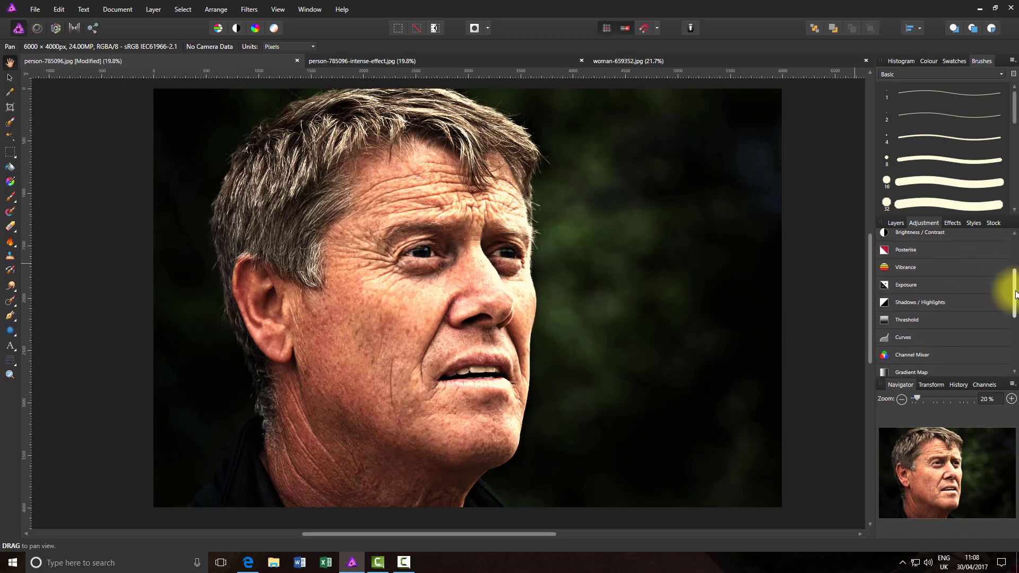
drag(1007, 290, 1016, 327)
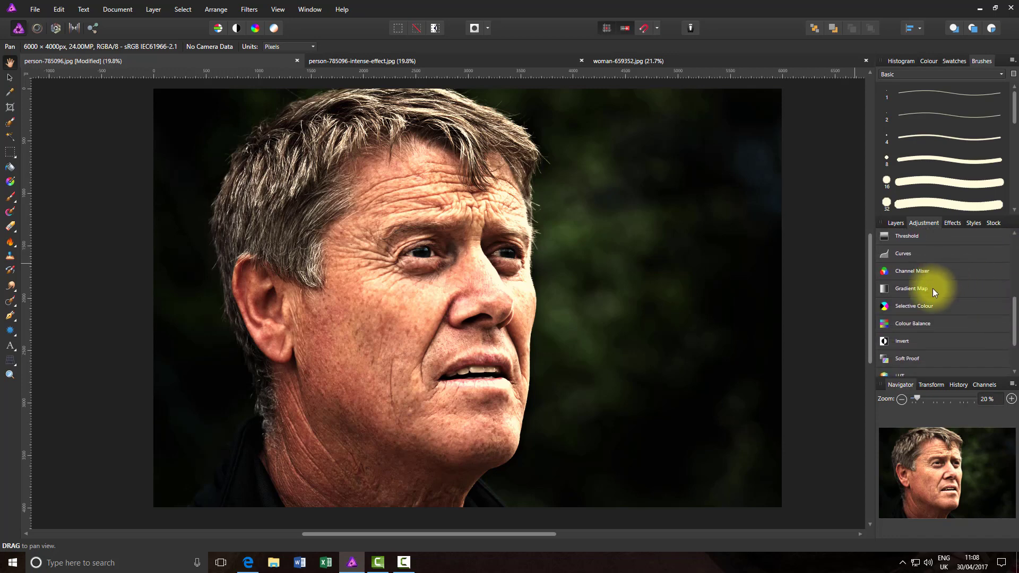
click(910, 288)
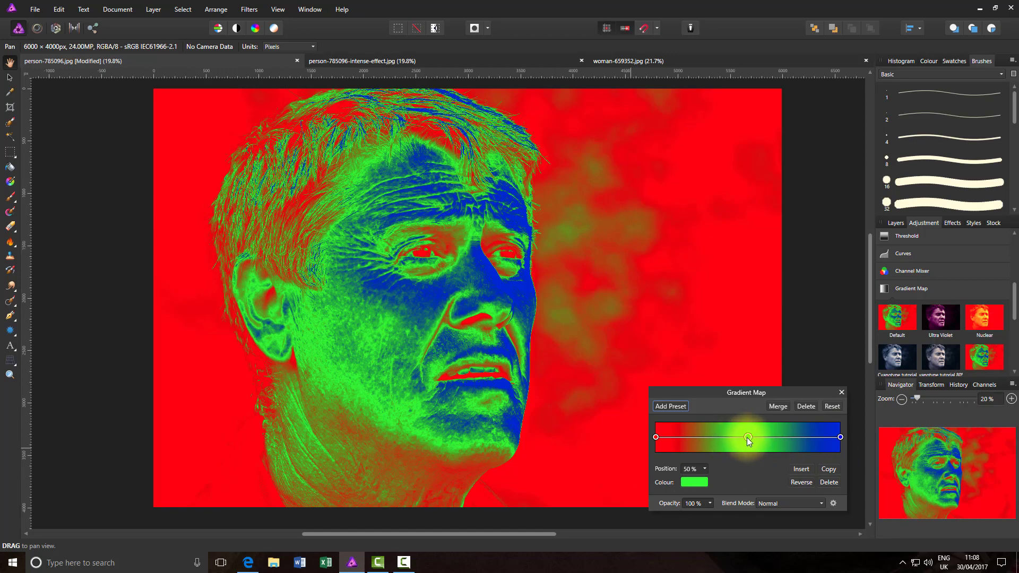
click(828, 482)
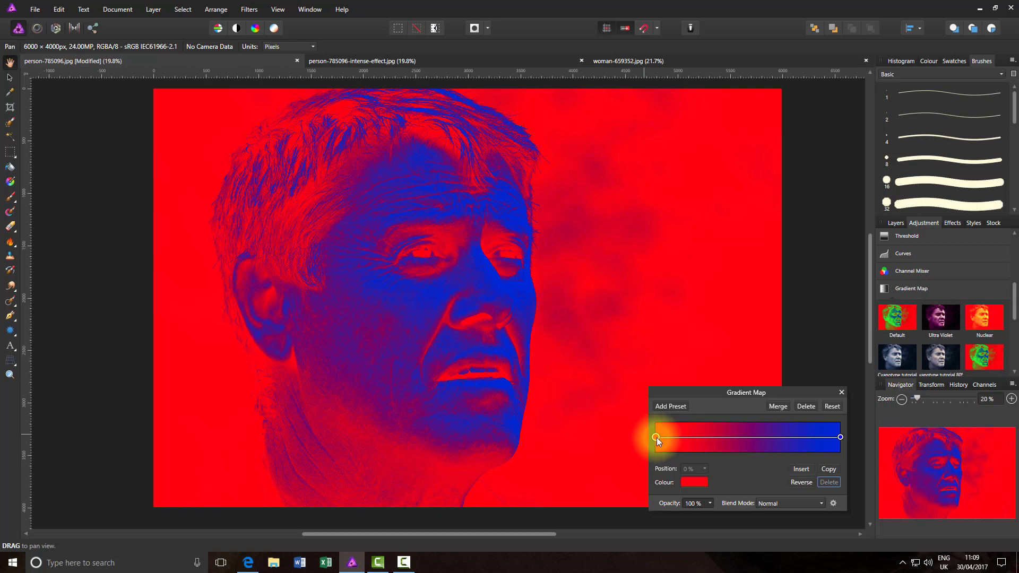
Set the gradient map's red start stop to RGB 251, 217, 127
click(695, 483)
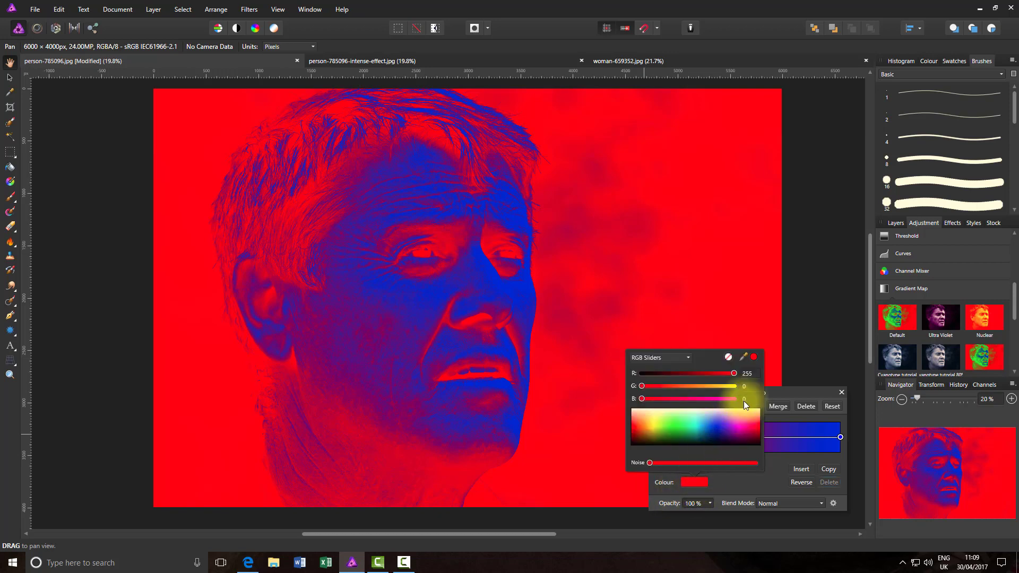
click(747, 374)
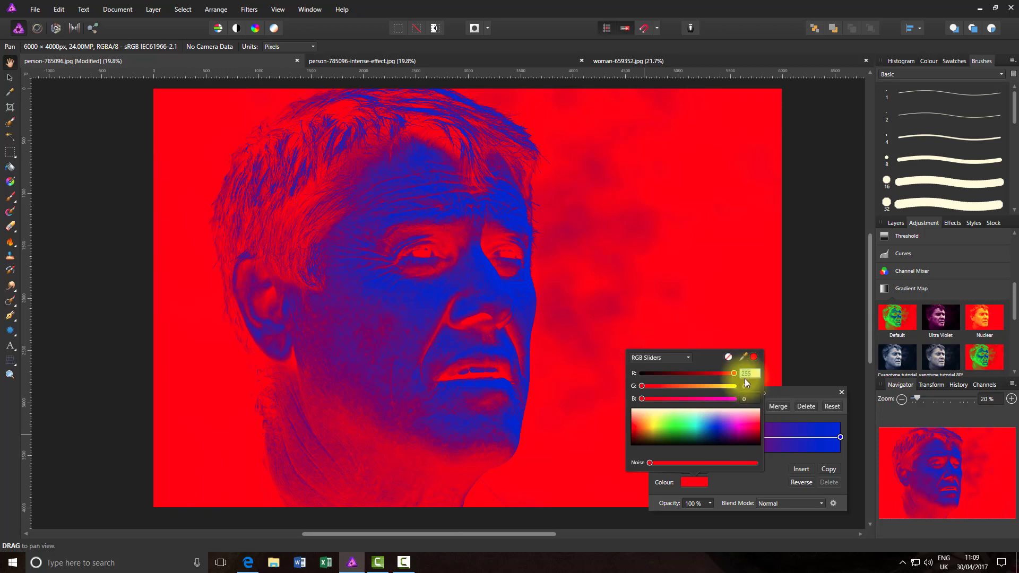
text(251)
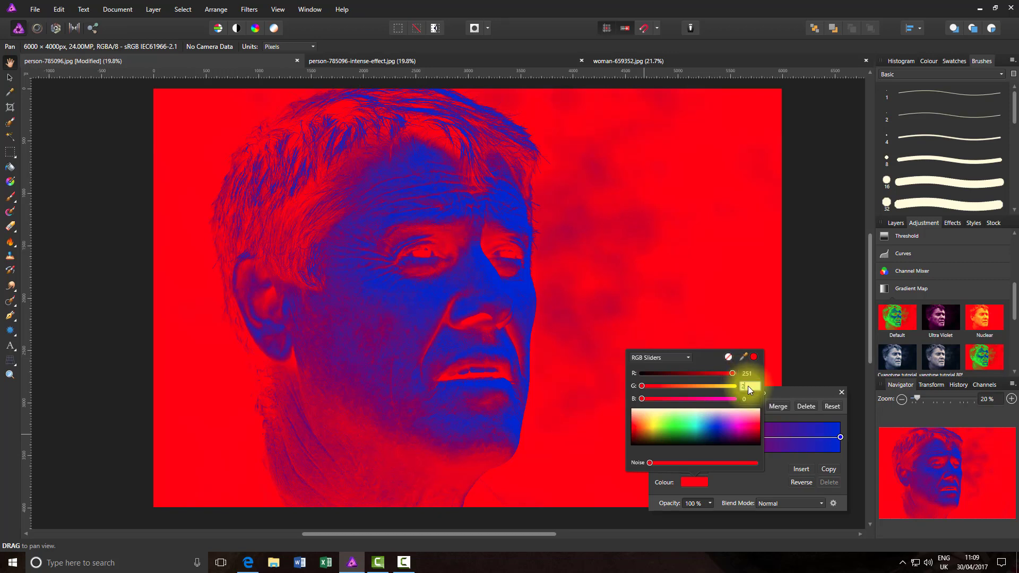
text(217)
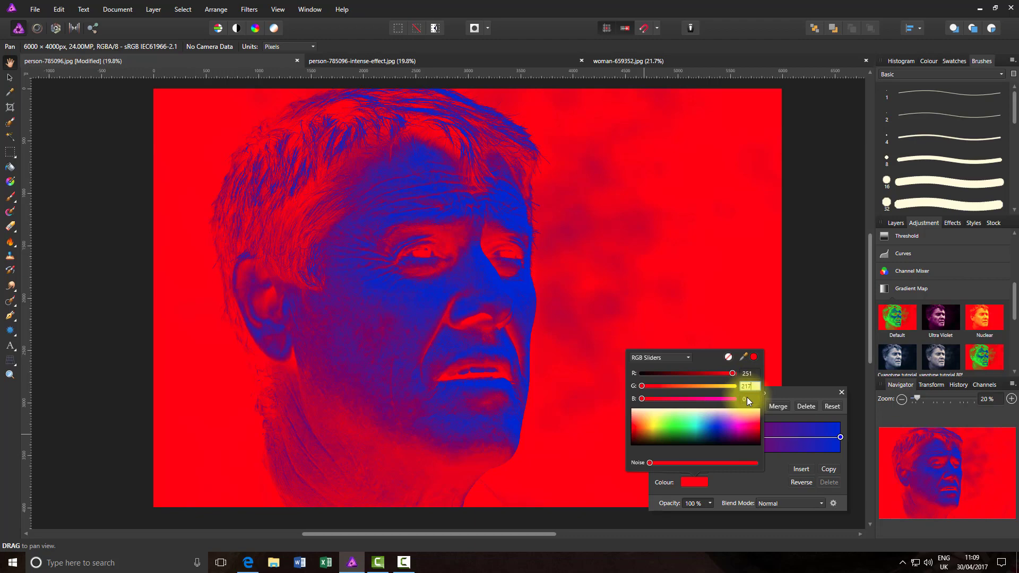
click(746, 398)
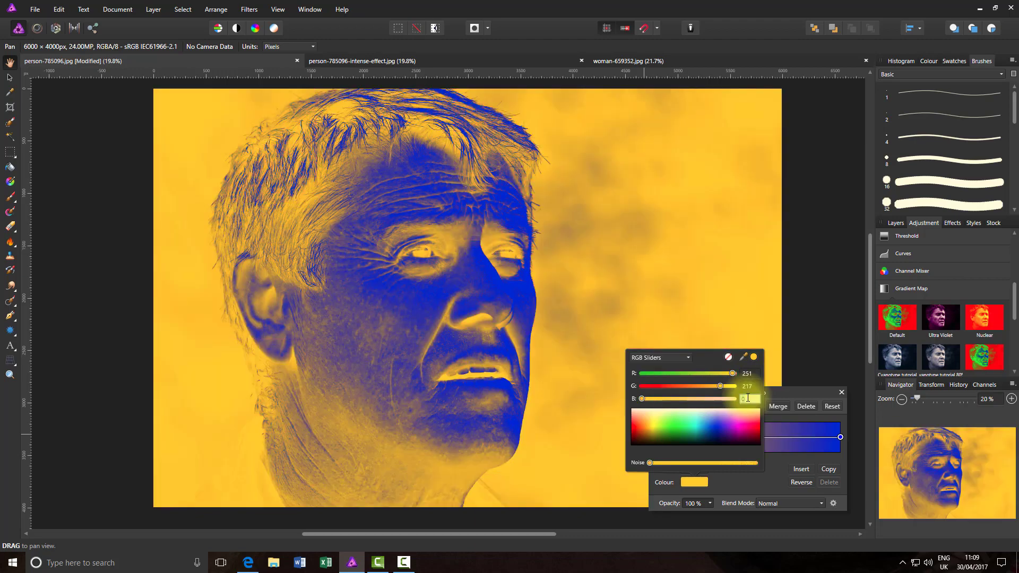
text(127)
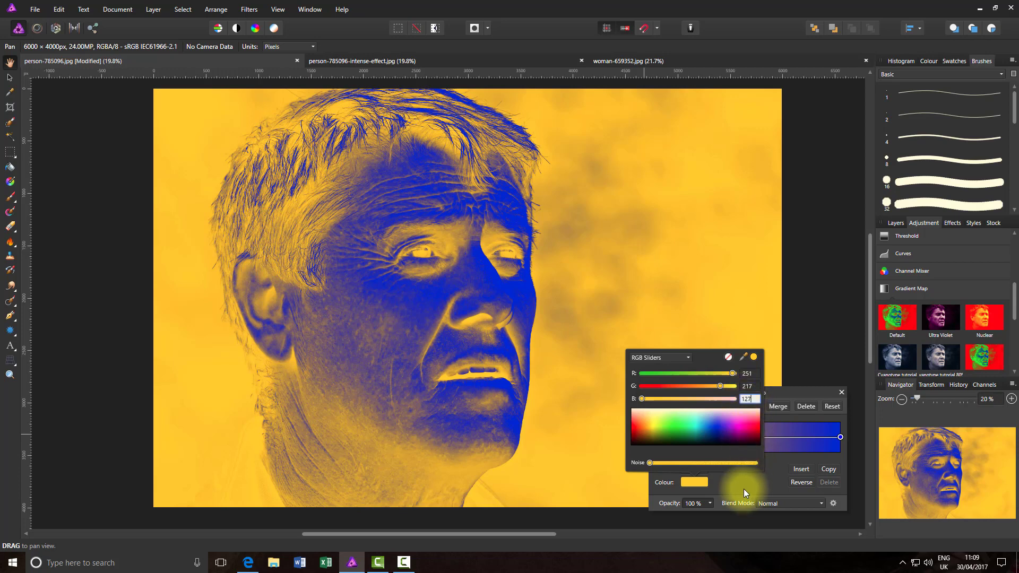
key(Return)
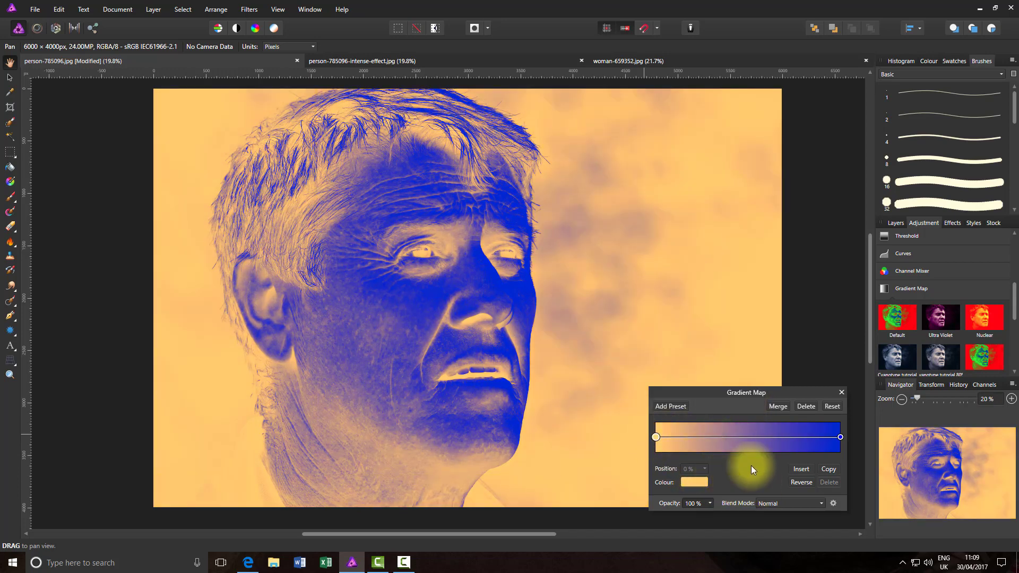
Set the gradient map's blue end stop to RGB 251, 217, 127
click(840, 437)
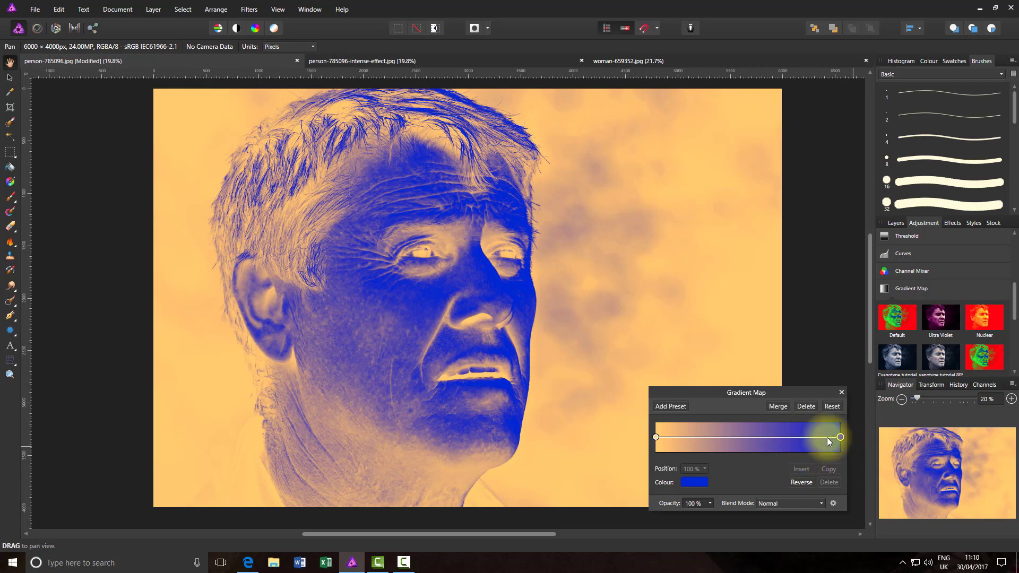
click(690, 481)
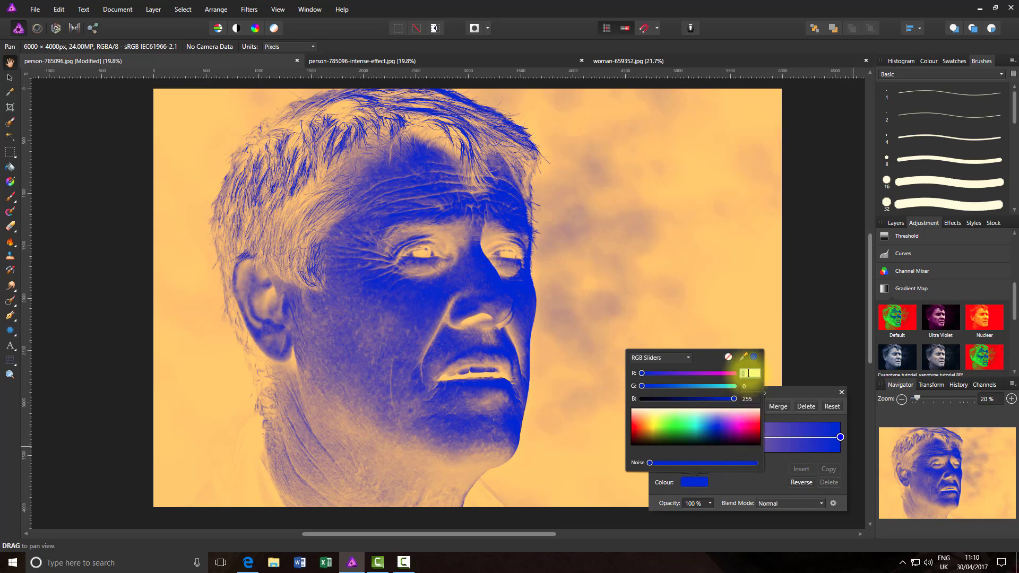
text(51)
click(749, 386)
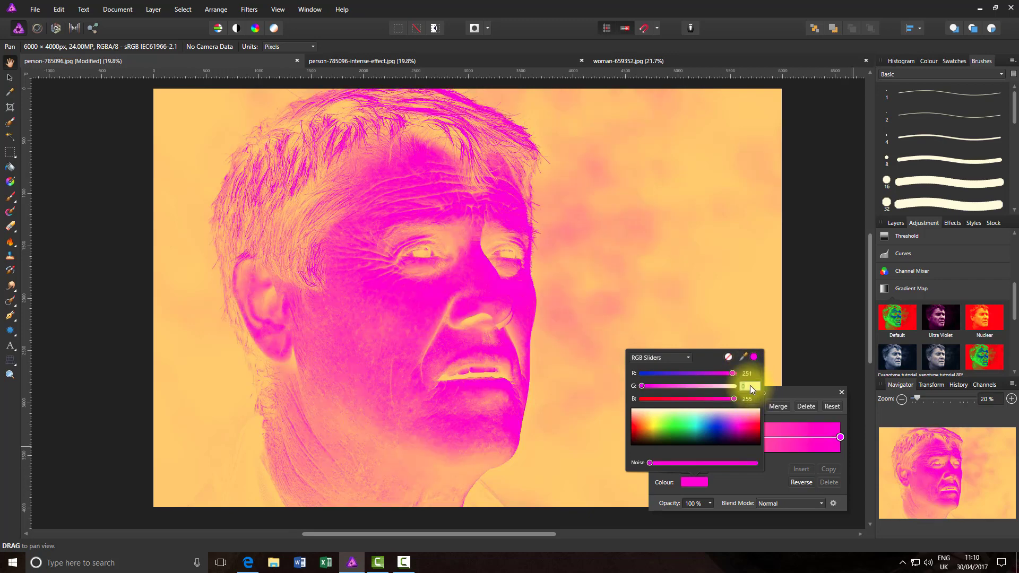
text(217)
click(752, 399)
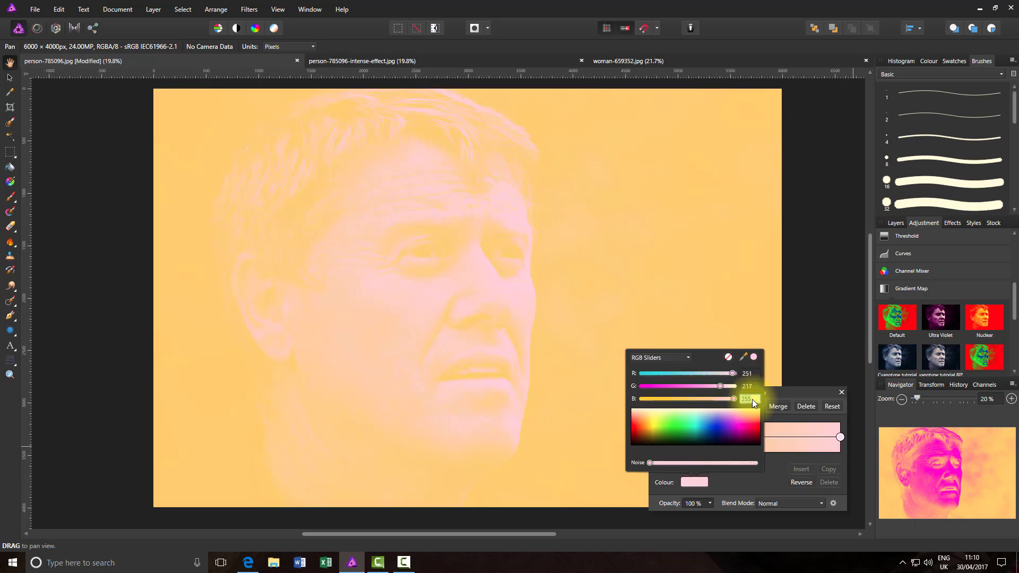
text(127)
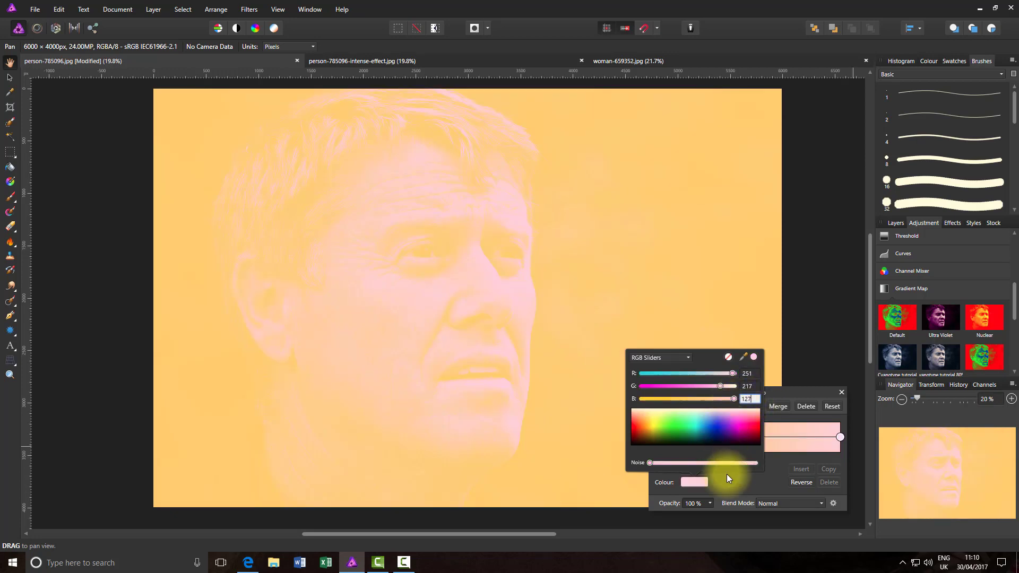
click(729, 484)
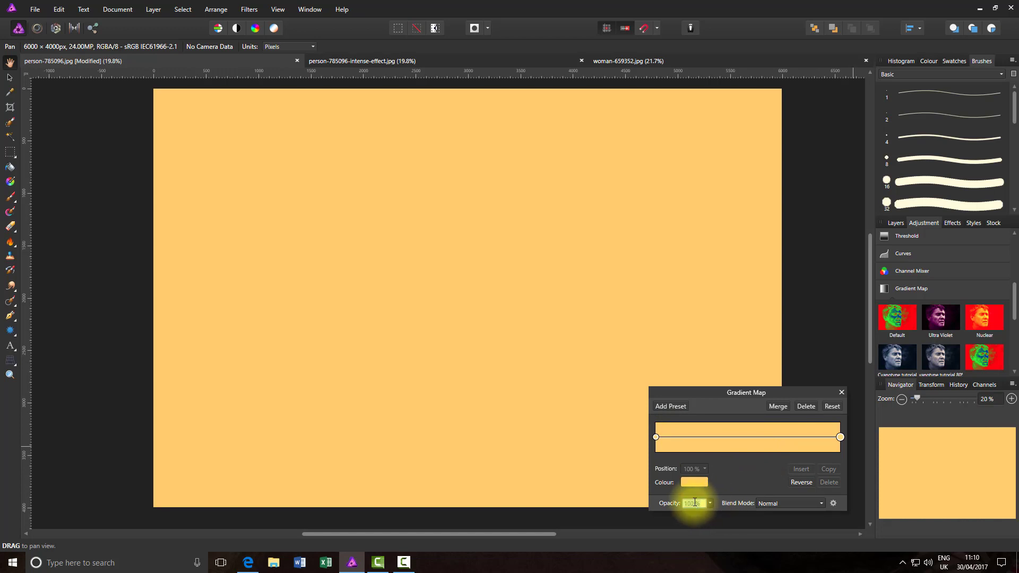
Set the gradient map's opacity to 50% and blend mode to Soft Light, and close its settings
text(50)
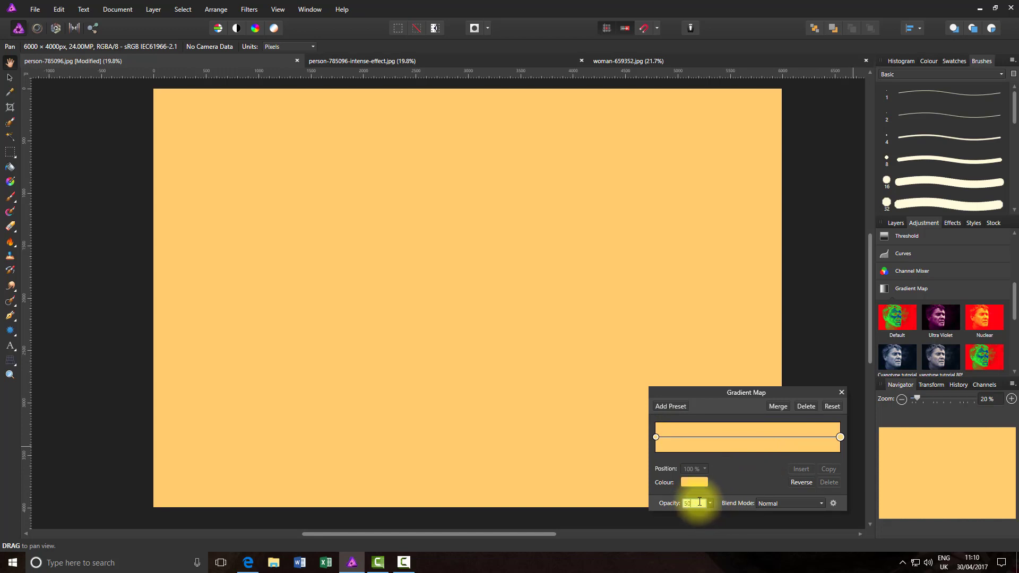
click(822, 504)
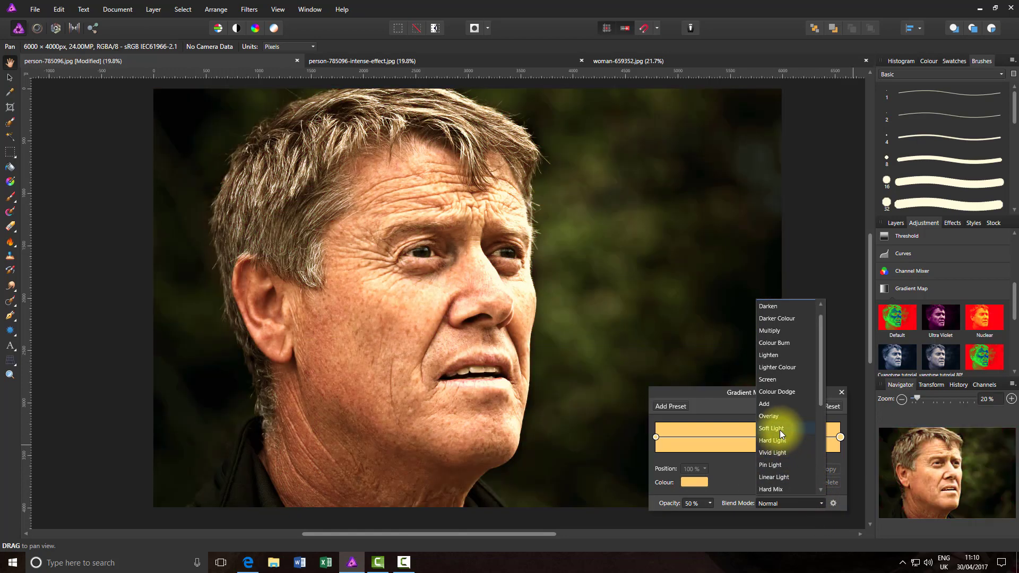
click(778, 430)
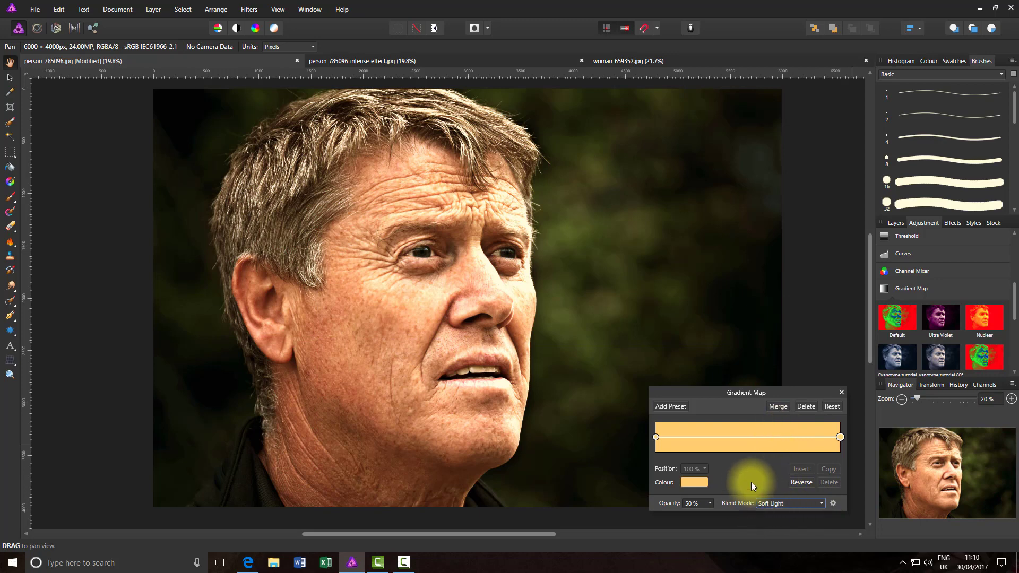
click(841, 393)
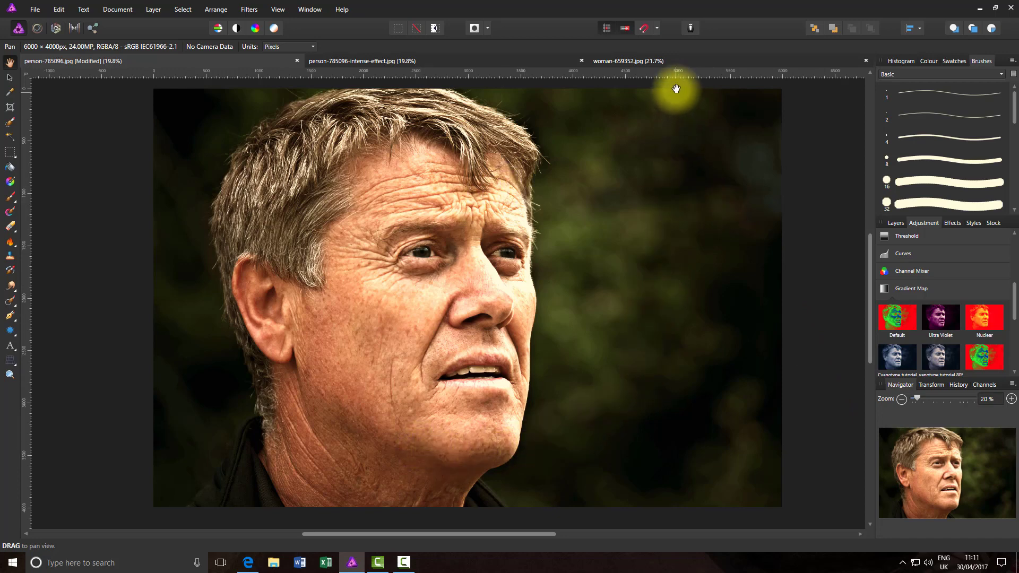
Switch to woman-659352.jpg and run the Intense Portrait Effect macro from the Library on it
click(721, 61)
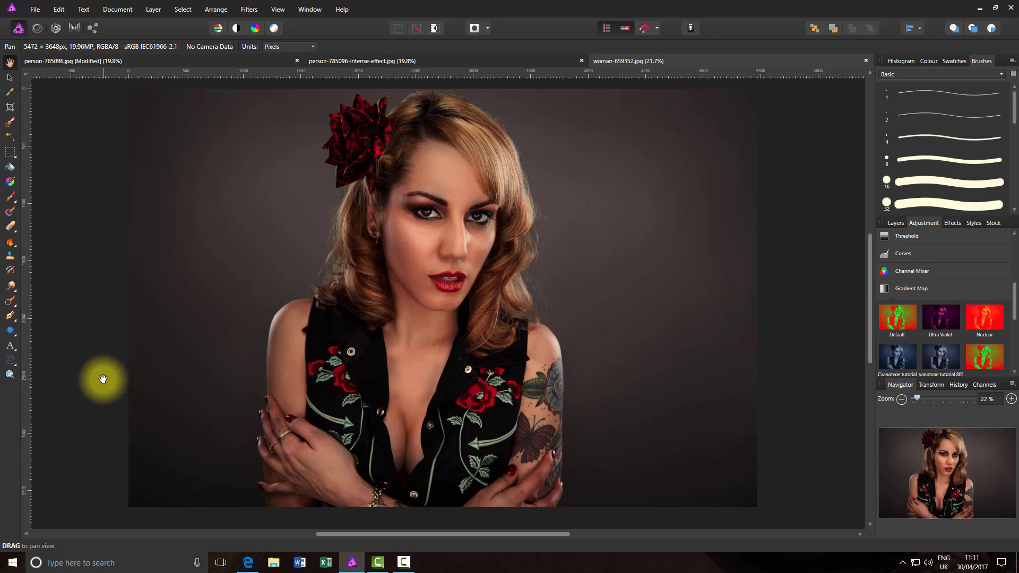
key(ctrl+shift+l)
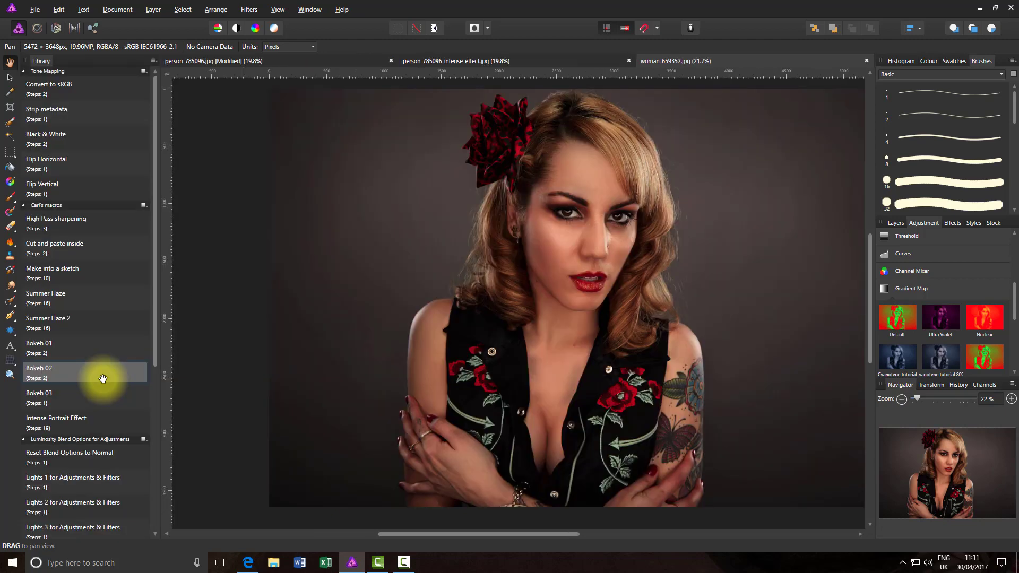
click(76, 422)
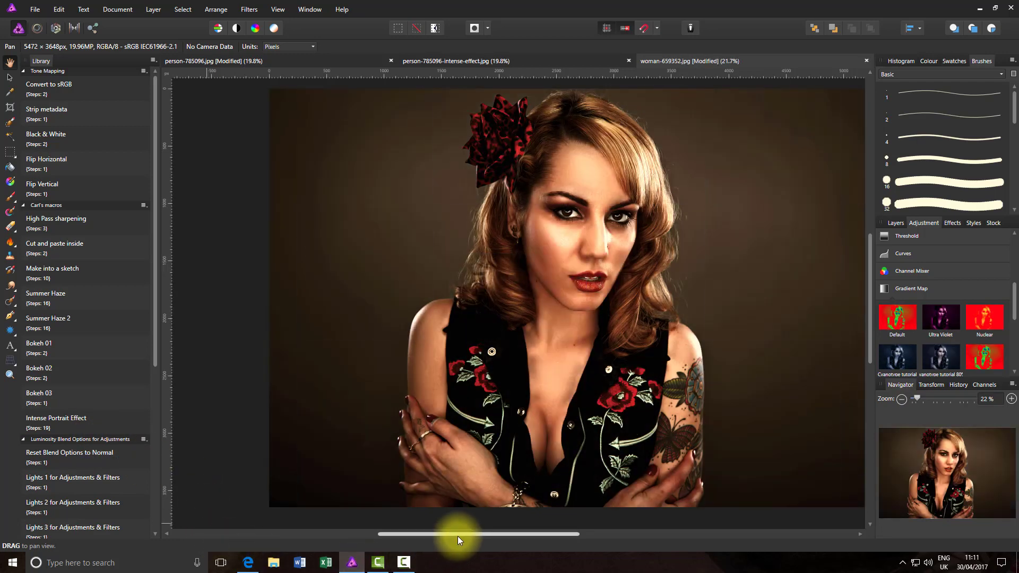
Select all layers above the locked Background and toggle their visibility off and on twice to compare before and after
drag(462, 534, 499, 536)
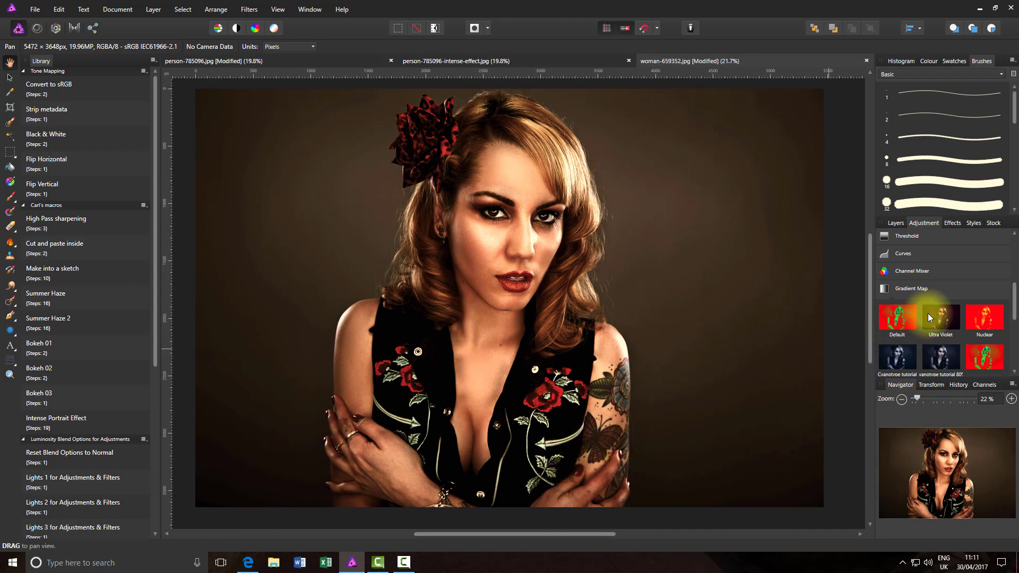
click(896, 223)
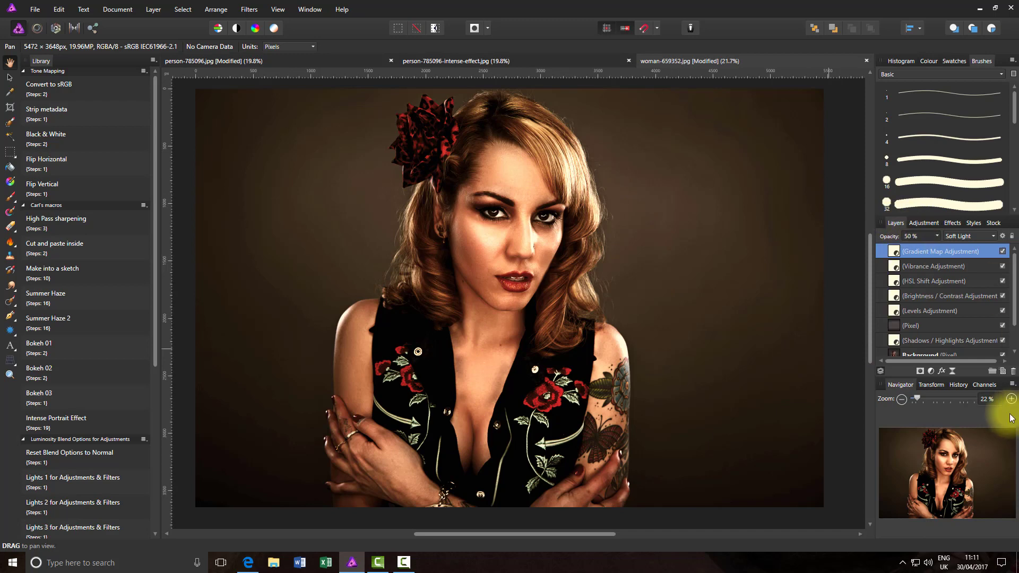
drag(1013, 281, 1015, 321)
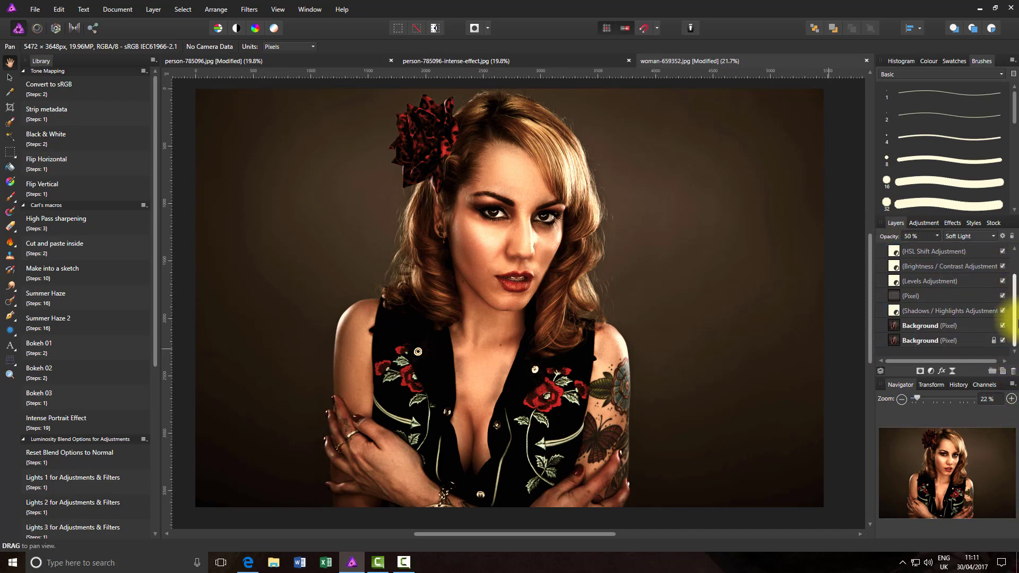
shift+click(969, 326)
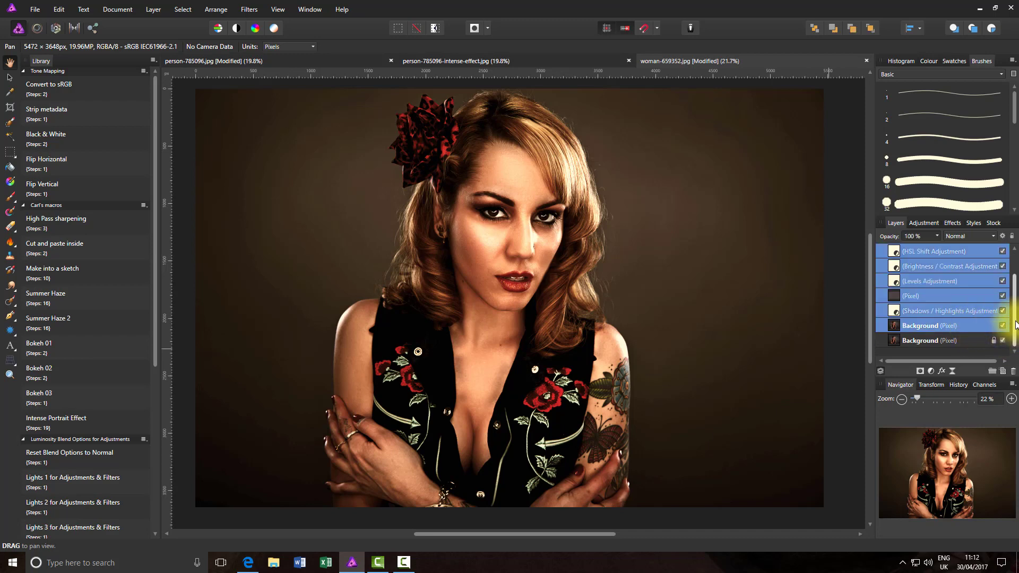
click(1002, 326)
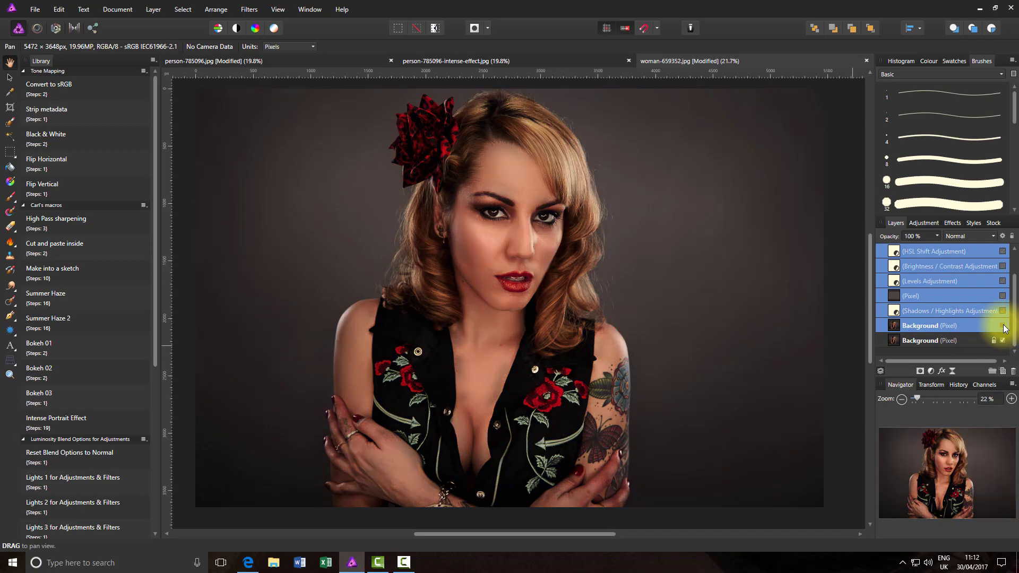
click(1002, 326)
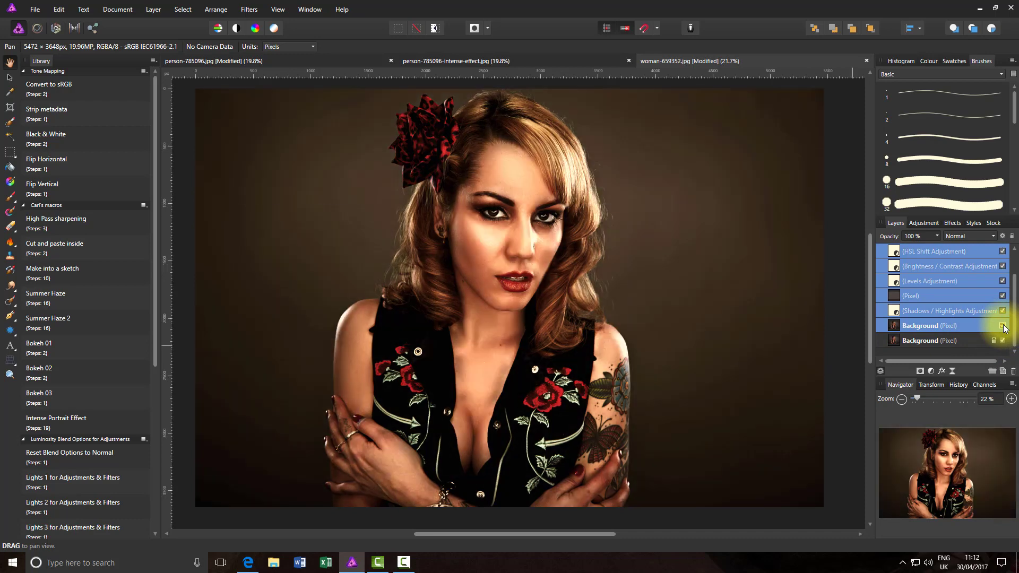
click(1002, 325)
click(1002, 326)
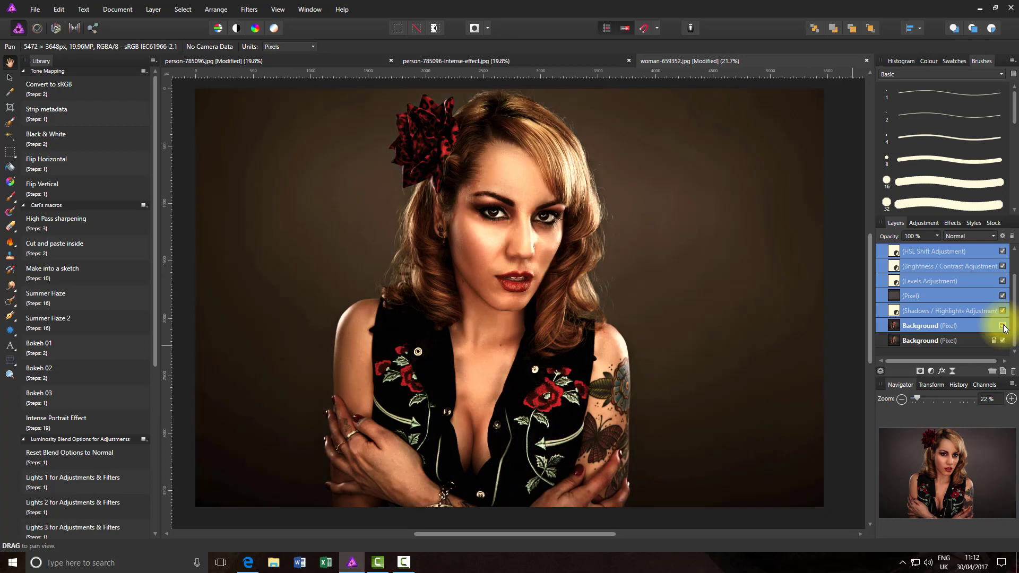